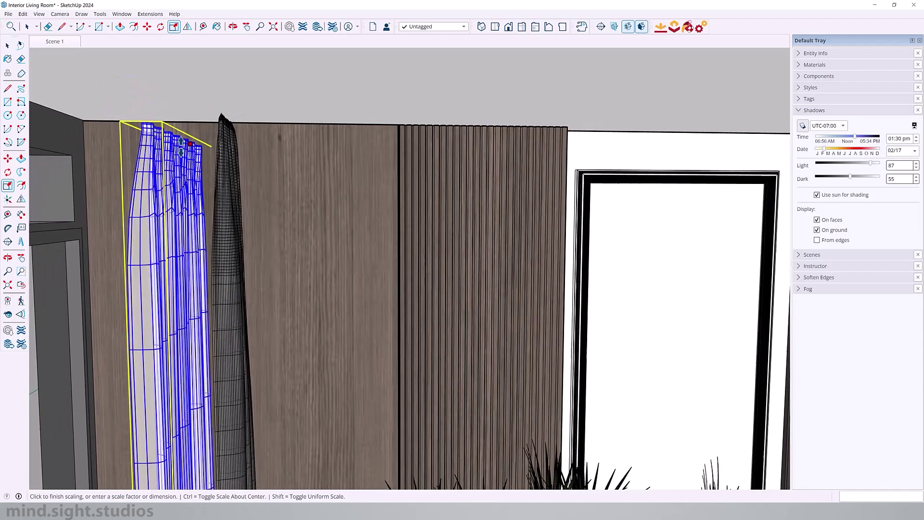
# Step: Zoom and orbit the view closer to a head-on view of the sofa group
pyautogui.scroll(-3, 202, 92)
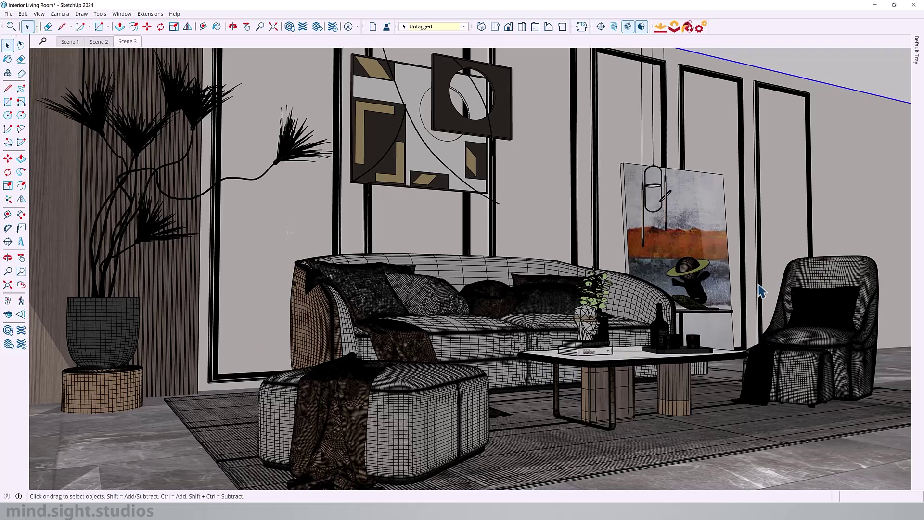
pyautogui.moveTo(144, 336); pyautogui.dragTo(536, 293, button='middle')
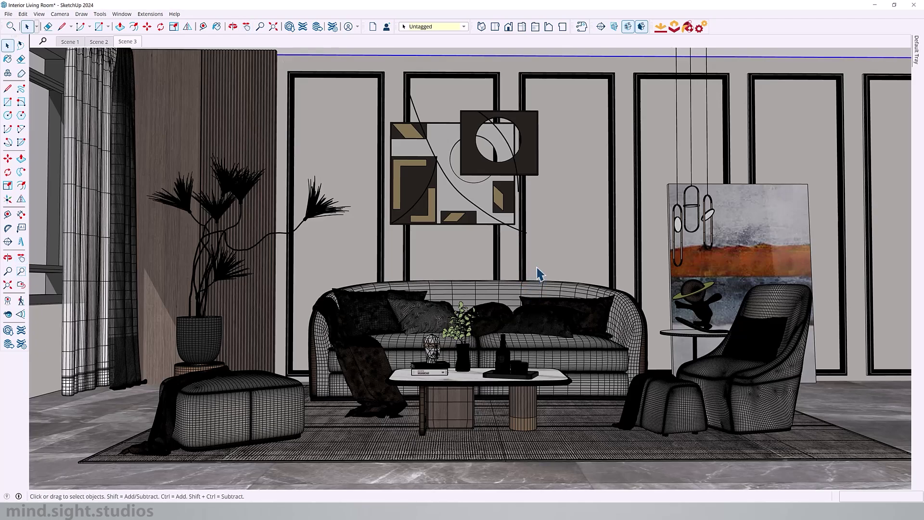
# Step: Dock the settings tray and apply the Shaded with textures style
pyautogui.moveTo(917, 59)
pyautogui.click(900, 40)
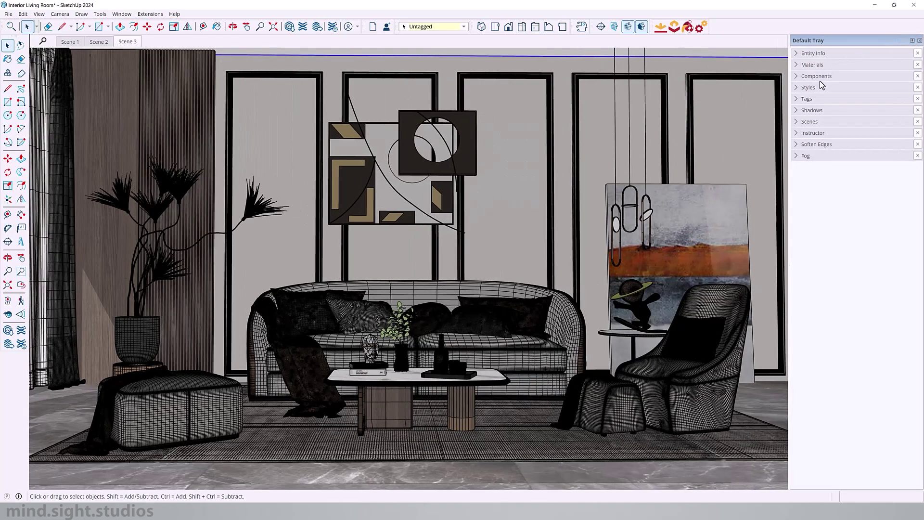
pyautogui.click(816, 88)
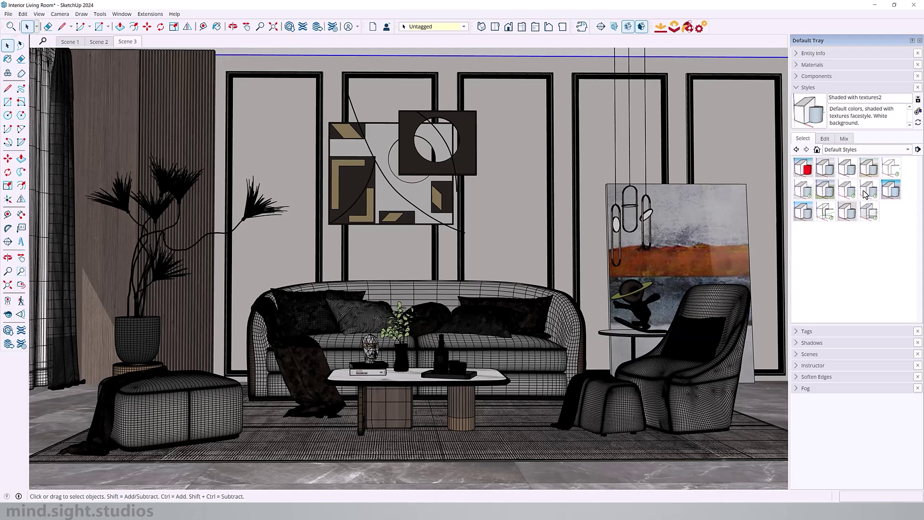
pyautogui.click(869, 190)
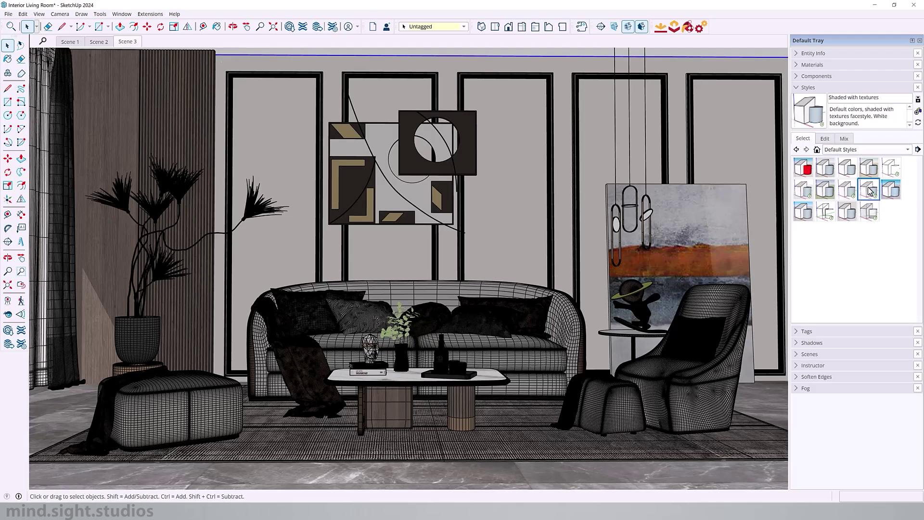
# Step: In the style's edge settings, turn off Dashes and Edges and turn on Profiles
pyautogui.click(825, 139)
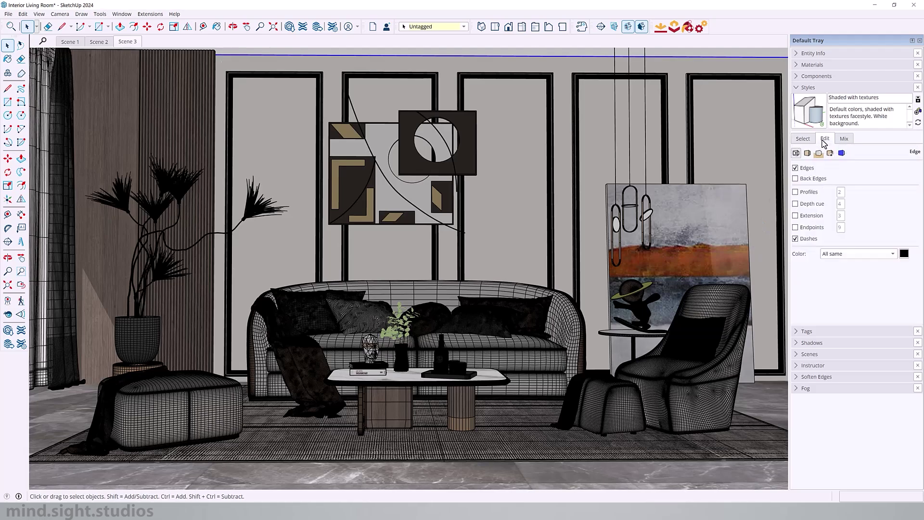
pyautogui.click(795, 240)
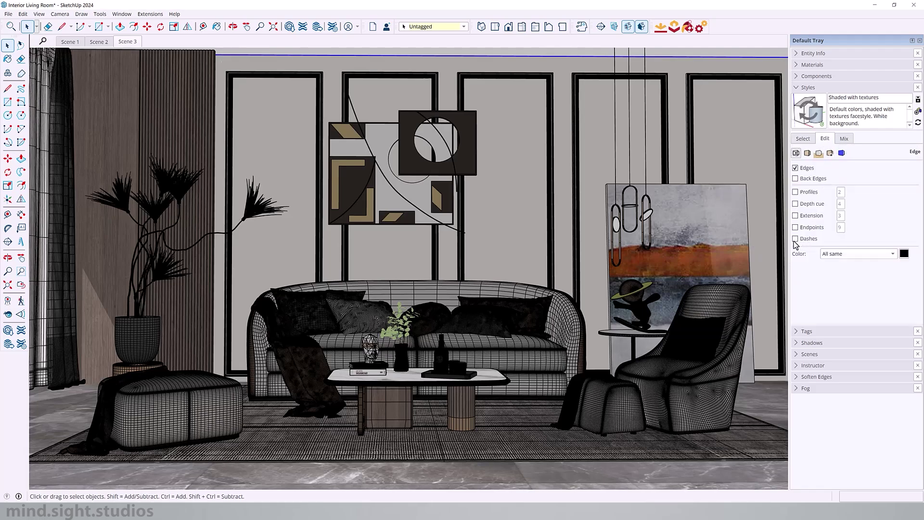
pyautogui.click(795, 168)
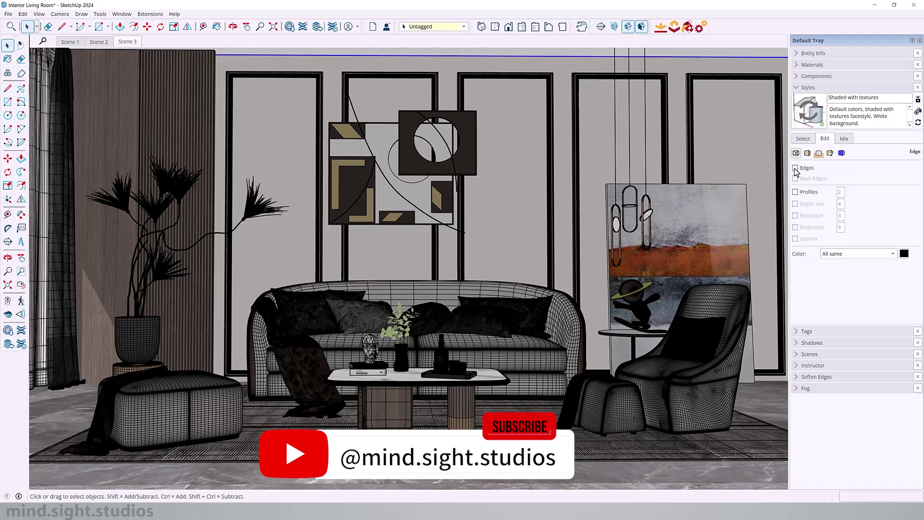
pyautogui.moveTo(477, 310); pyautogui.dragTo(496, 312, button='middle')
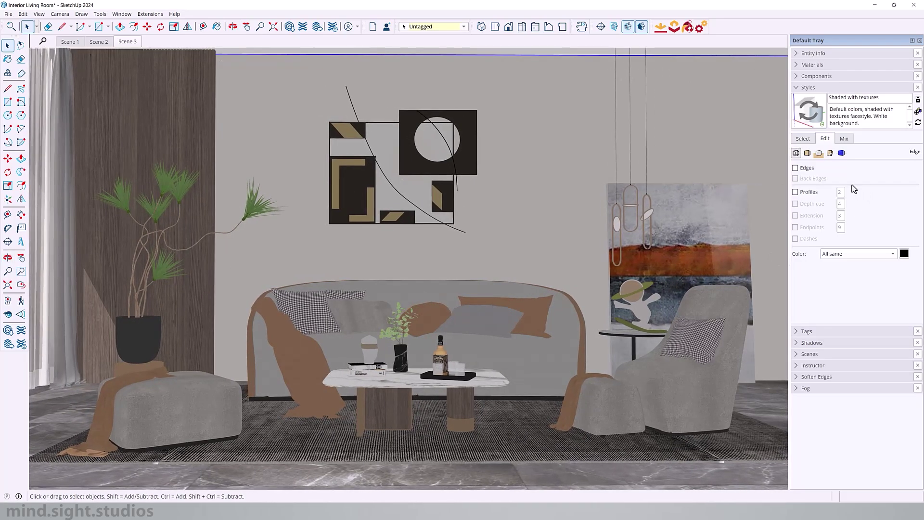
pyautogui.click(796, 192)
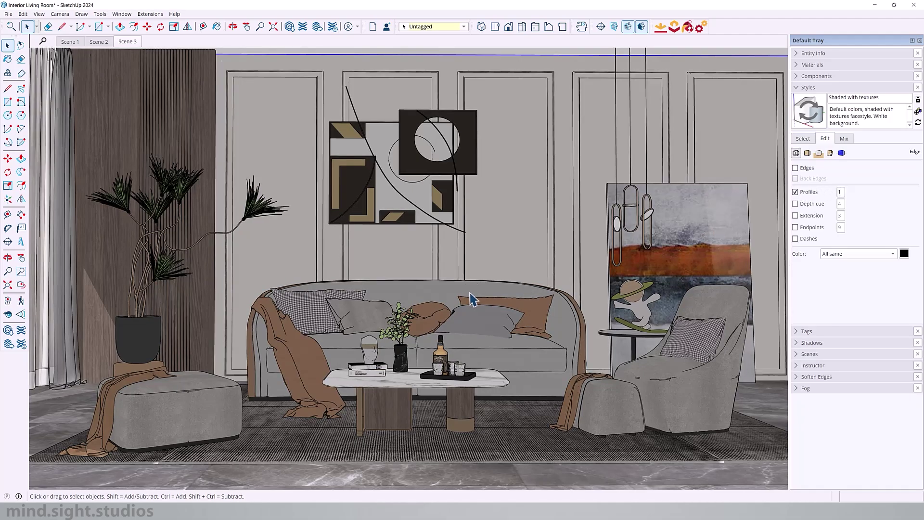
pyautogui.moveTo(484, 289)
pyautogui.mouseDown(button='middle')
pyautogui.moveTo(465, 288)
pyautogui.moveTo(485, 290)
pyautogui.moveTo(433, 313)
pyautogui.moveTo(484, 292)
pyautogui.mouseUp(button='middle')
# Step: Turn off shadows in the Shadows panel, then return to the front sofa view and collapse the panel
pyautogui.click(804, 89)
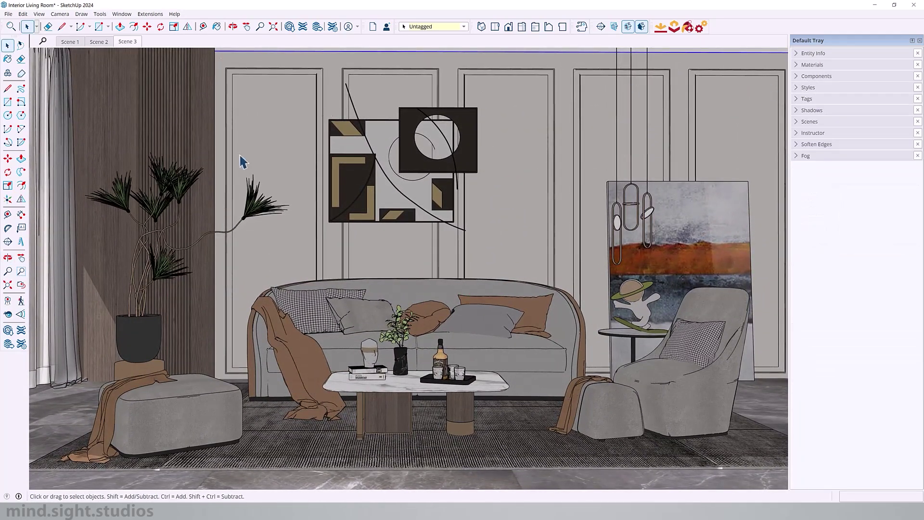
pyautogui.scroll(-3, 249, 188)
pyautogui.moveTo(407, 265); pyautogui.dragTo(248, 271, button='middle')
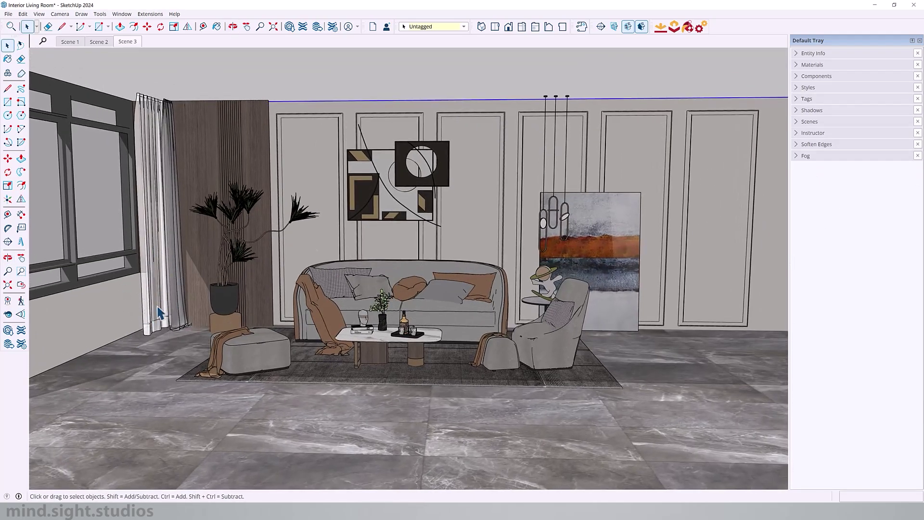
pyautogui.scroll(5, 409, 212)
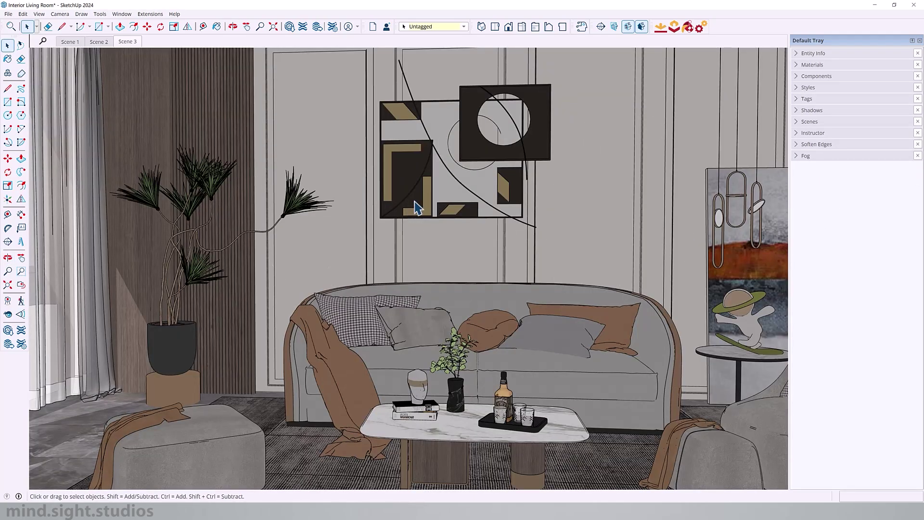
pyautogui.click(838, 112)
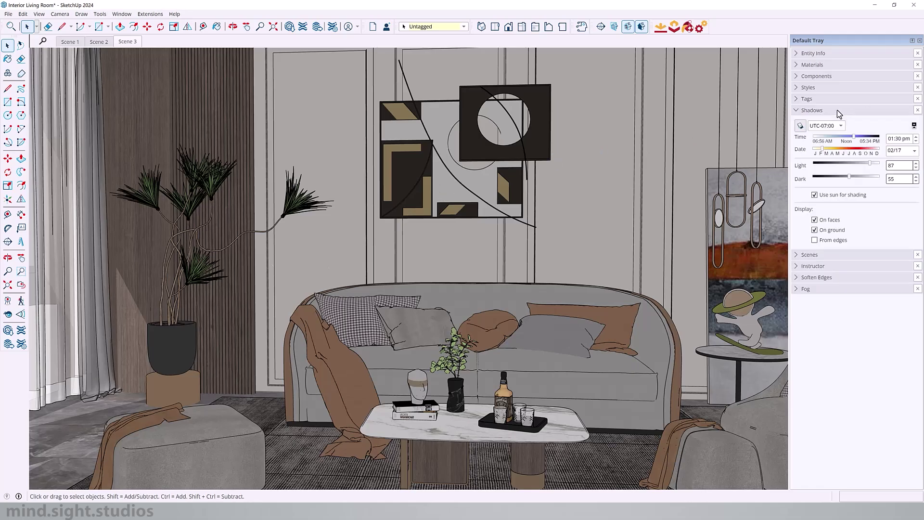
pyautogui.click(801, 126)
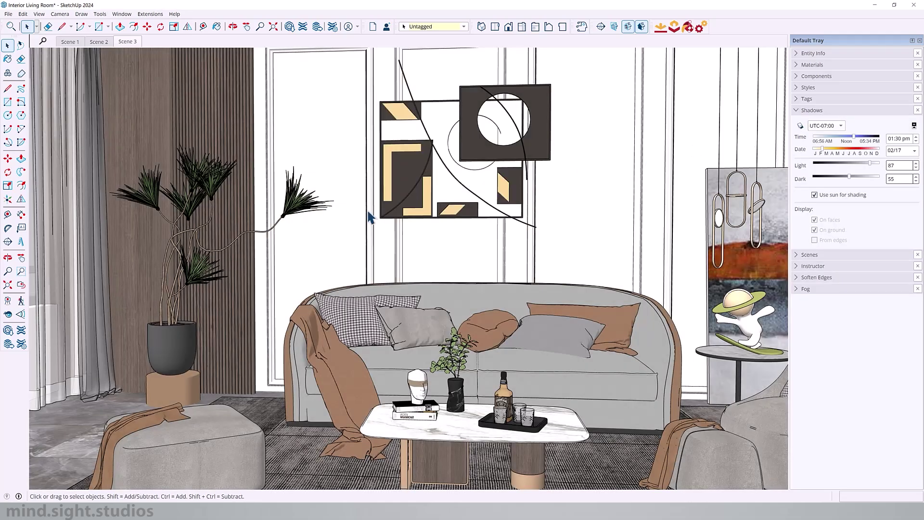
pyautogui.scroll(-3, 334, 226)
pyautogui.moveTo(284, 250)
pyautogui.mouseDown(button='middle')
pyautogui.moveTo(407, 218)
pyautogui.moveTo(413, 234)
pyautogui.moveTo(423, 216)
pyautogui.mouseUp(button='middle')
pyautogui.press('h')
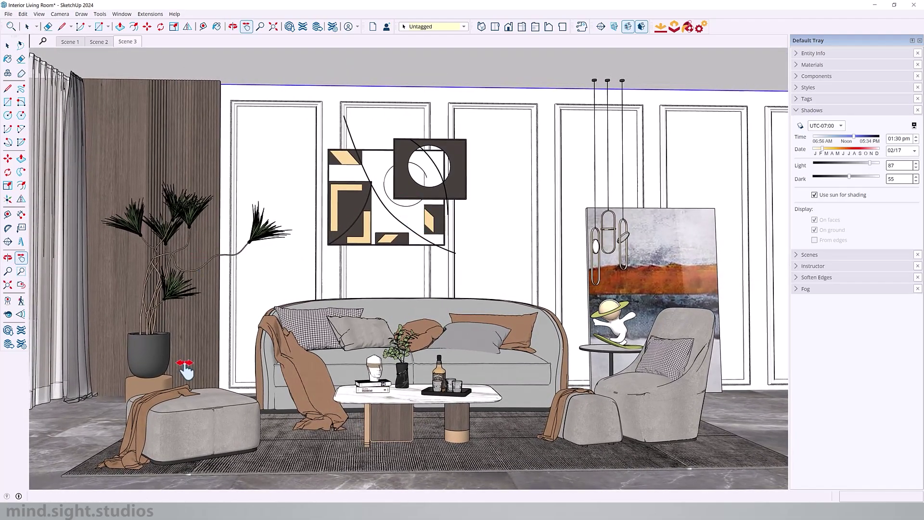
pyautogui.click(810, 112)
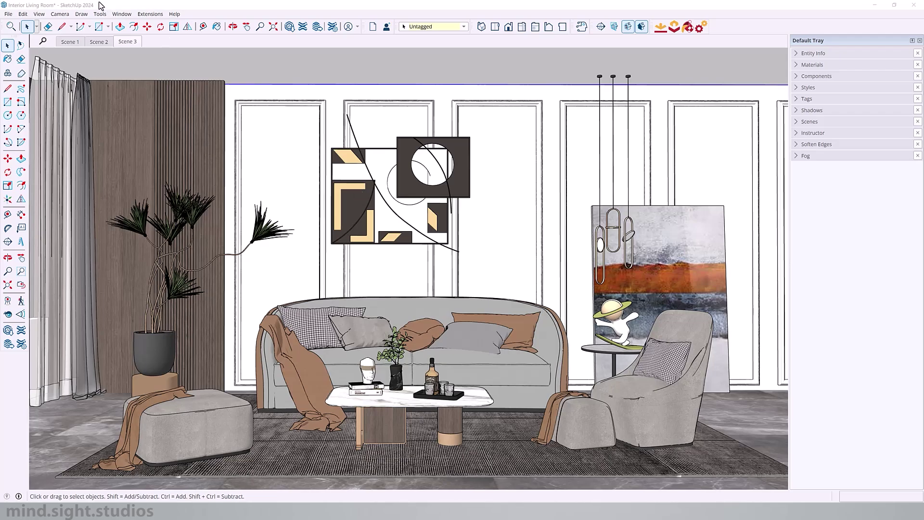
# Step: Turn on View > Hidden Geometry to expose the furniture meshes
pyautogui.click(39, 15)
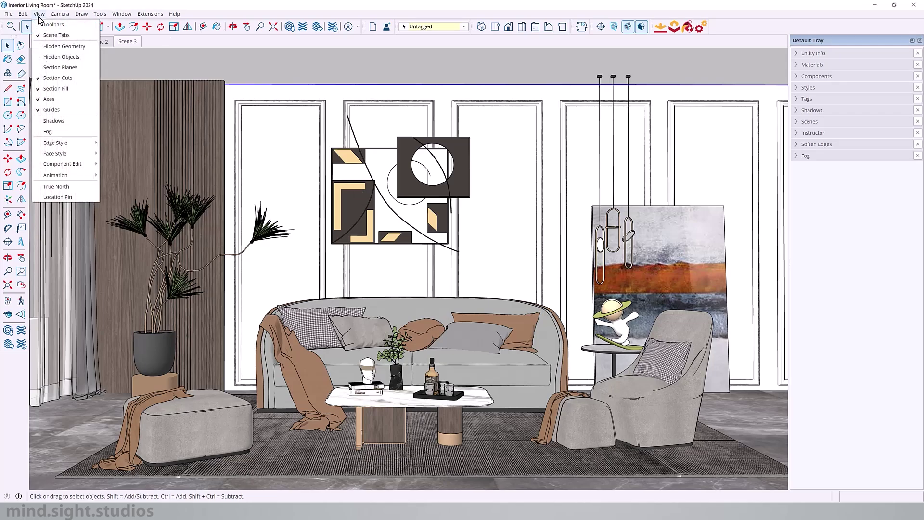
pyautogui.click(57, 50)
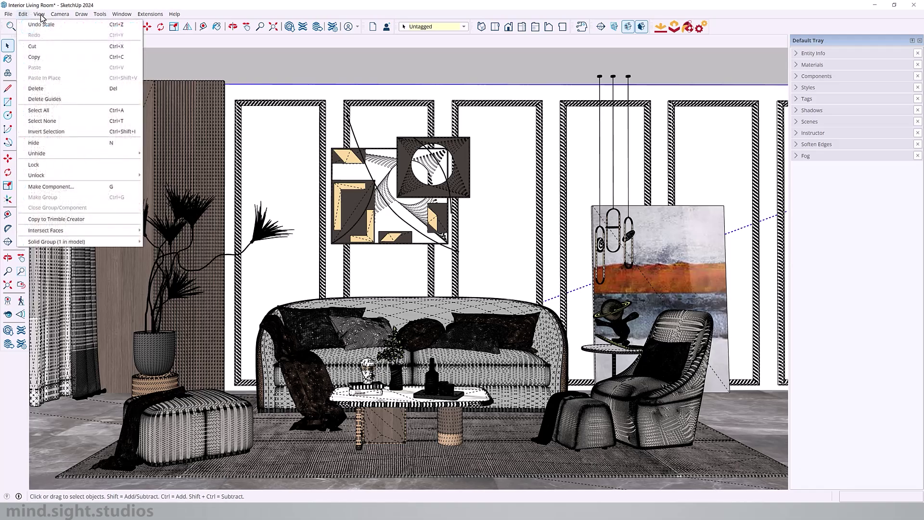
pyautogui.click(39, 14)
pyautogui.click(57, 57)
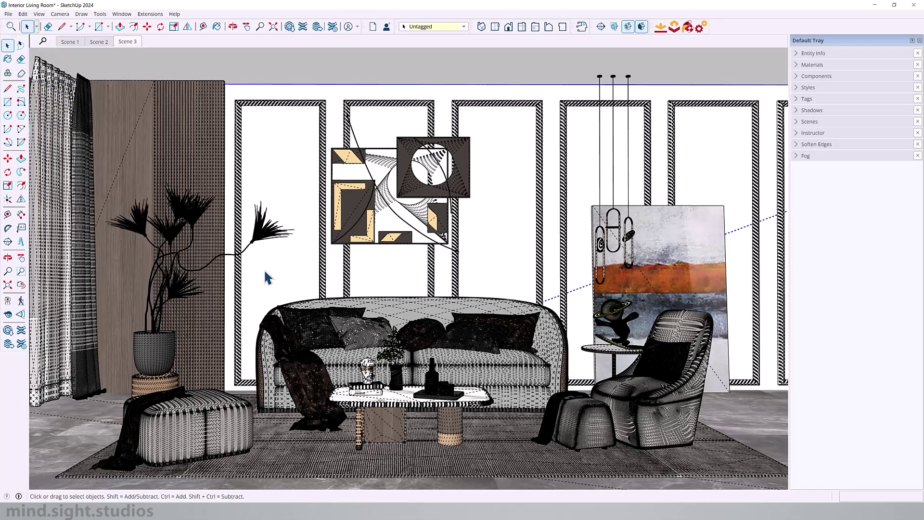
# Step: Select the sofa, then pan, zoom out and orbit to see the whole room from outside
pyautogui.click(436, 306)
pyautogui.press('h')
pyautogui.moveTo(411, 256); pyautogui.dragTo(291, 252)
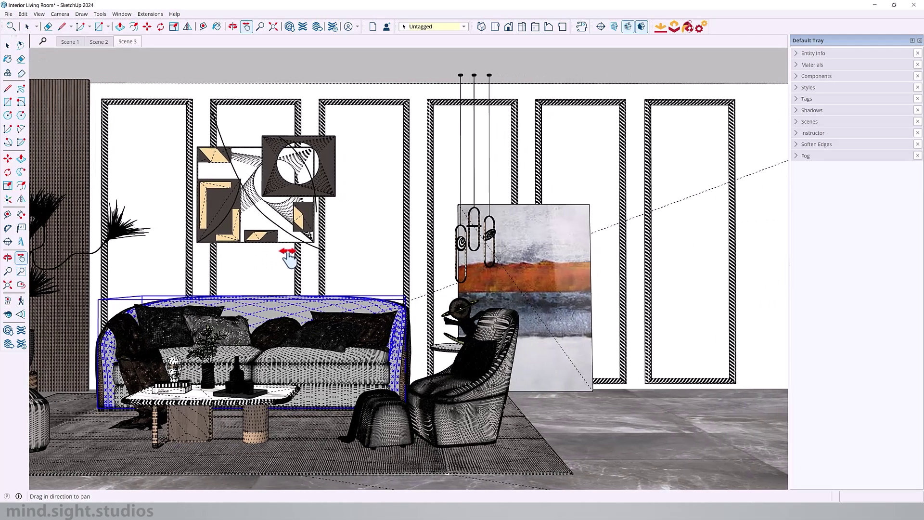
pyautogui.scroll(-2, 344, 241)
pyautogui.scroll(-6, 344, 242)
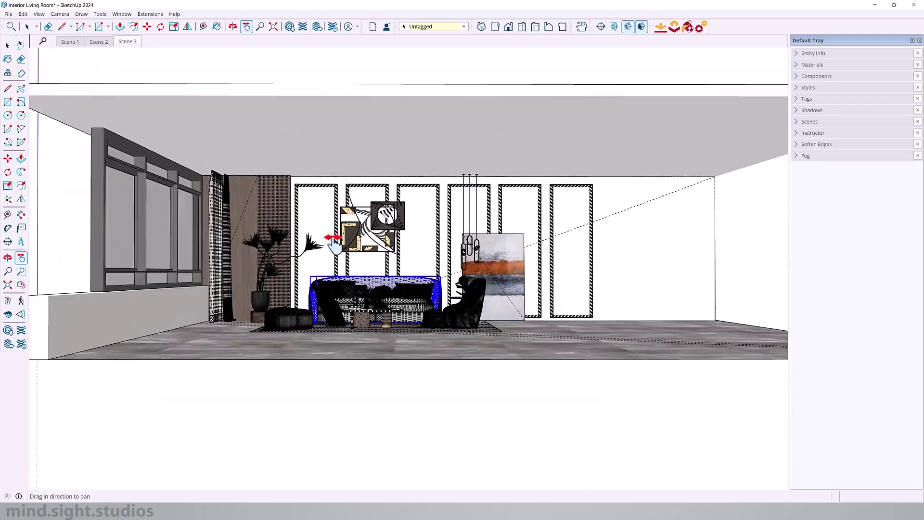
pyautogui.scroll(-2, 334, 244)
pyautogui.moveTo(382, 208); pyautogui.dragTo(450, 155, button='middle')
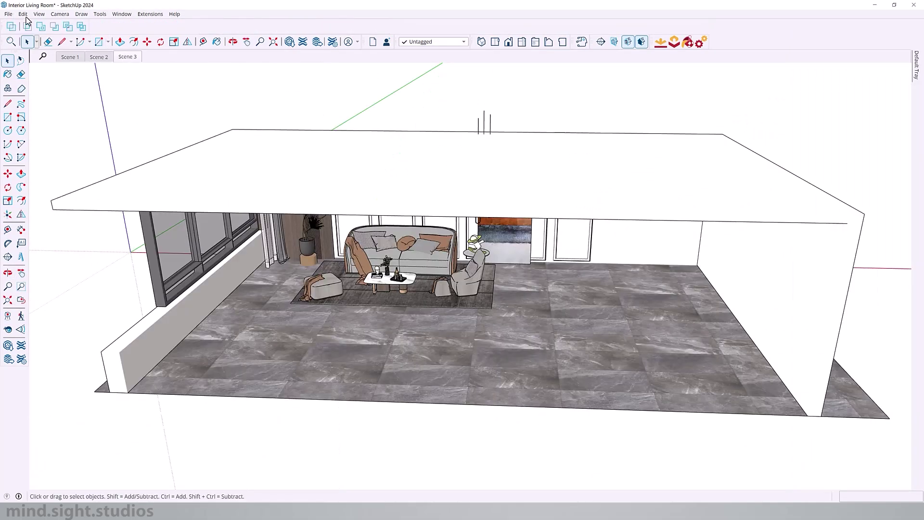
# Step: Unhide all hidden objects with Edit > Unhide > All
pyautogui.click(23, 13)
pyautogui.moveTo(114, 170)
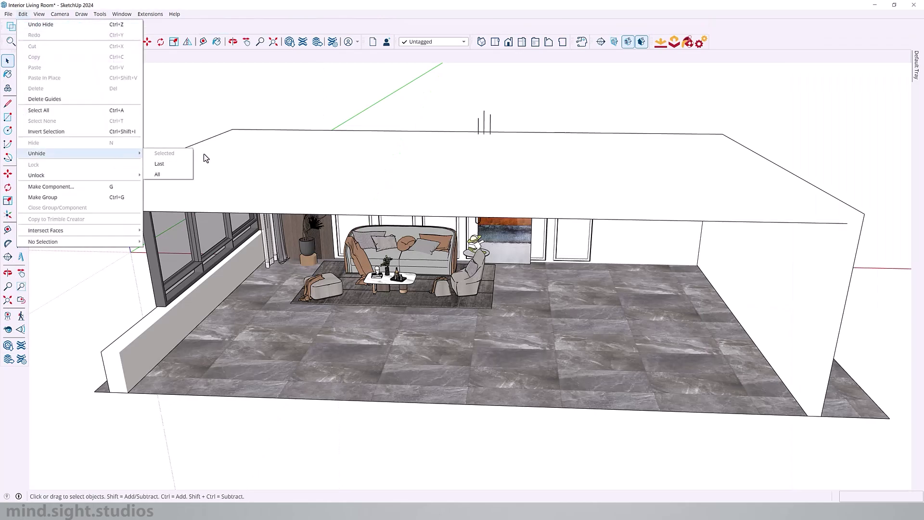
pyautogui.click(172, 170)
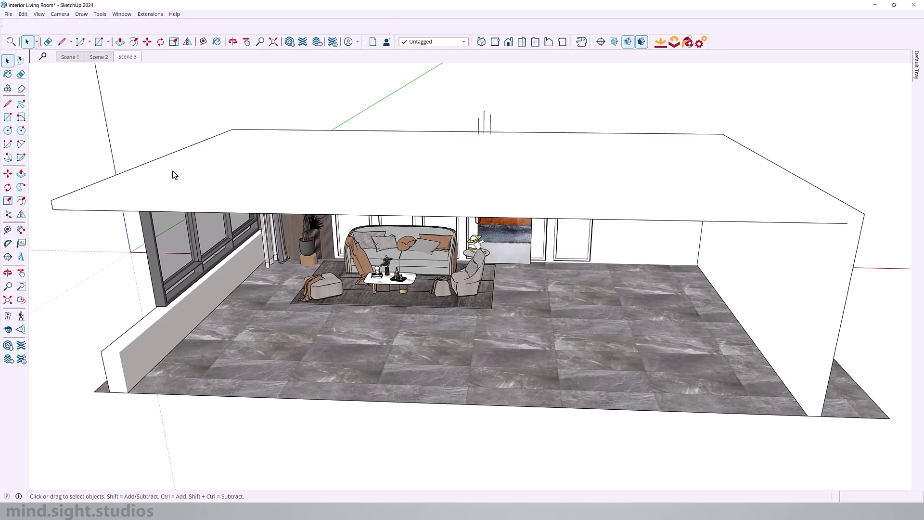
# Step: Zoom to extents, delete the stray box at far left, and zoom to extents again
pyautogui.click(7, 301)
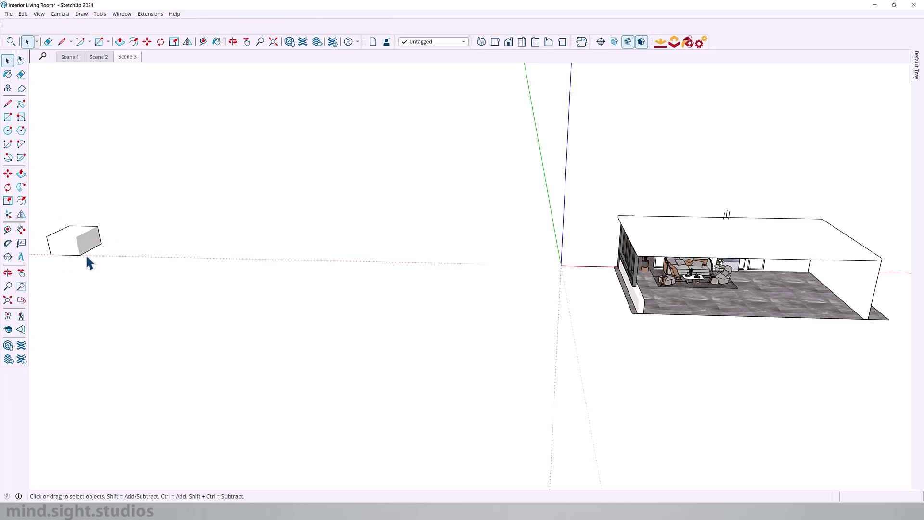
pyautogui.moveTo(43, 267); pyautogui.dragTo(42, 268)
pyautogui.press('Delete')
pyautogui.click(6, 302)
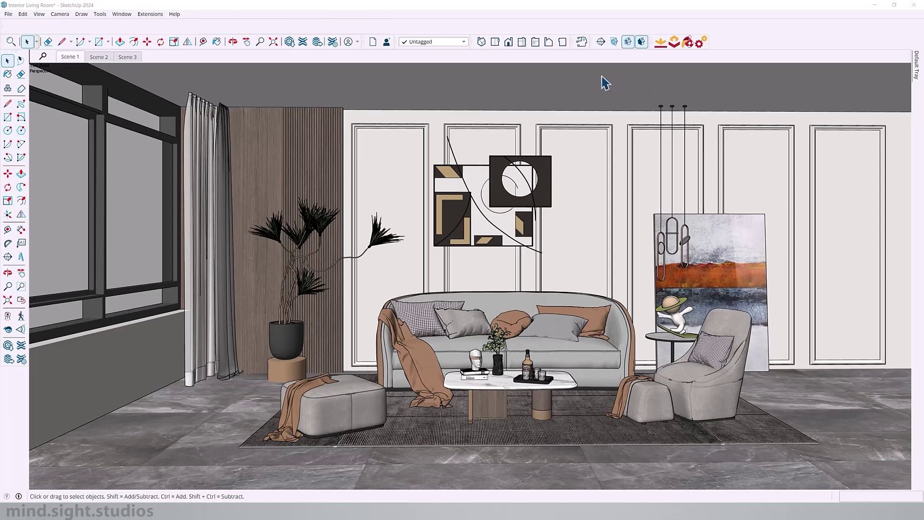
# Step: Purge unused items from Model Info > Statistics, accept the validity check, and close Model Info
pyautogui.click(128, 15)
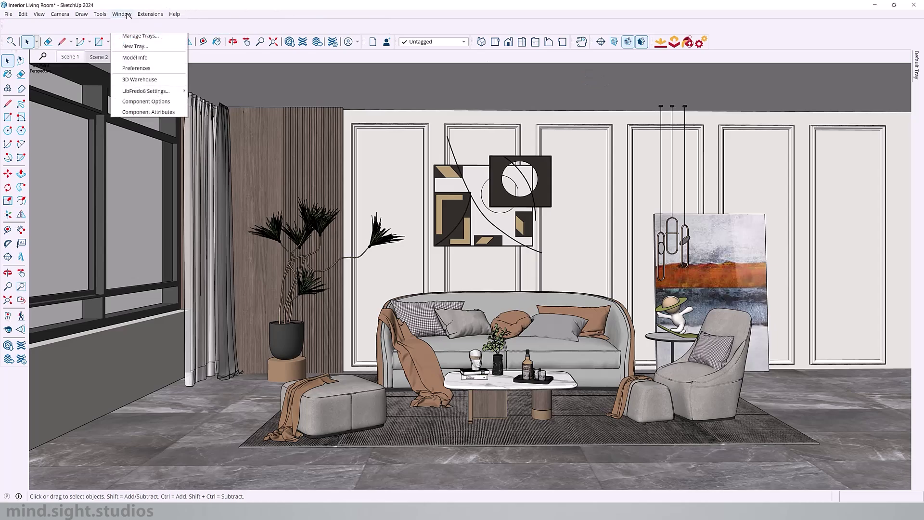
pyautogui.click(139, 58)
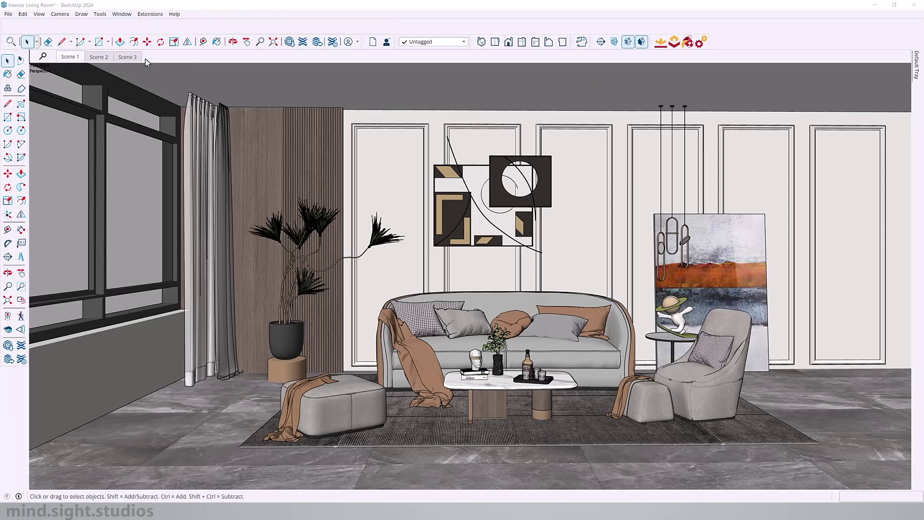
pyautogui.click(376, 242)
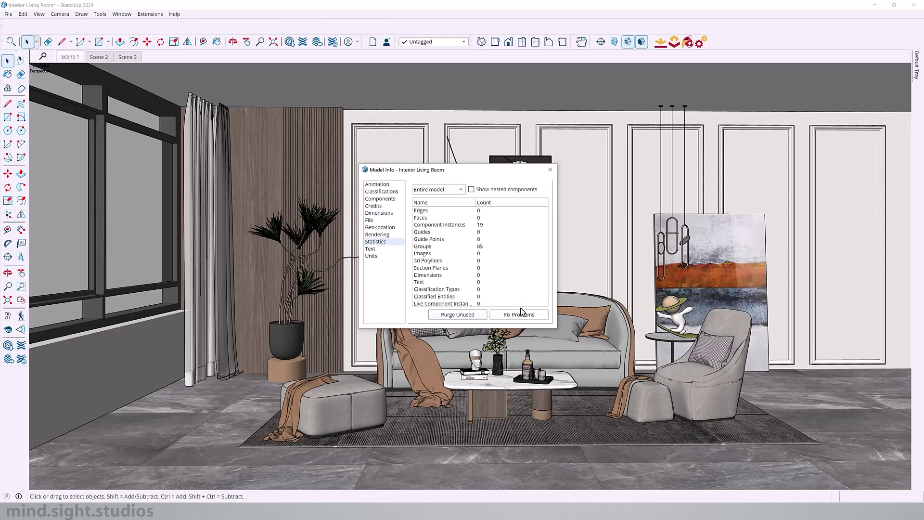
pyautogui.scroll(-3, 481, 285)
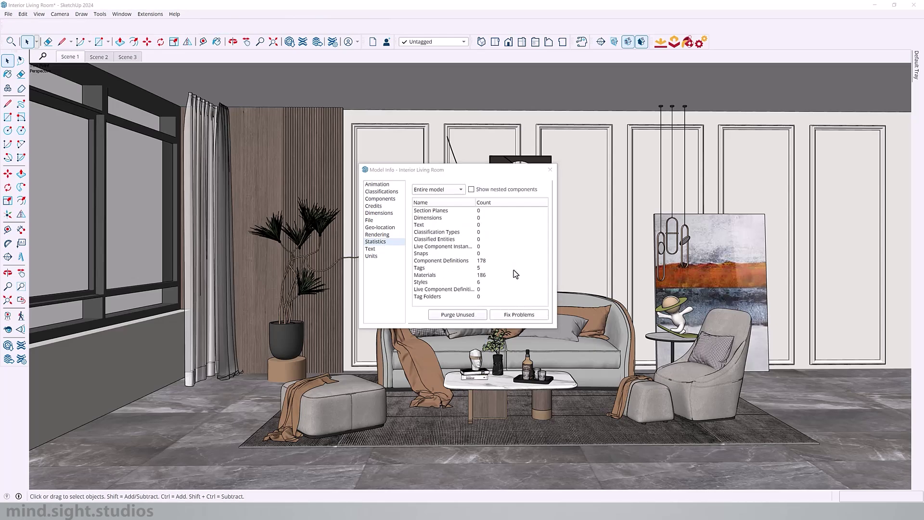
pyautogui.click(456, 315)
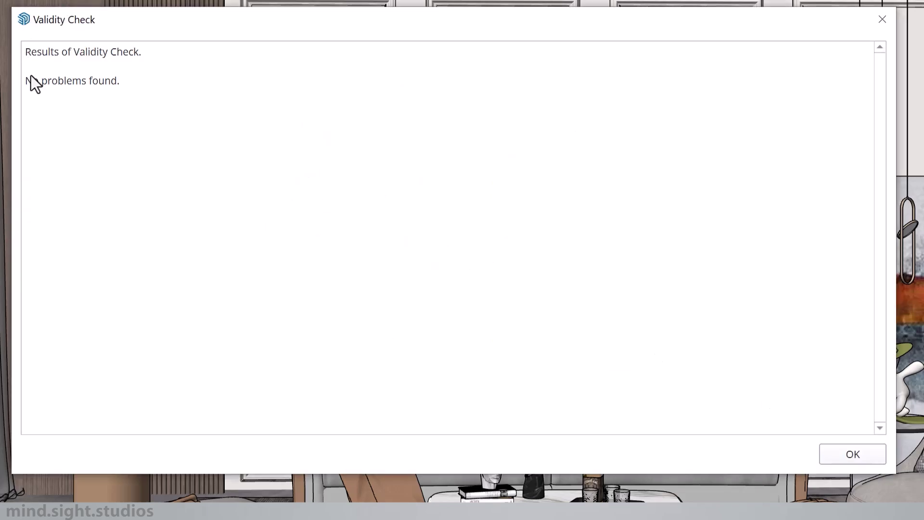
pyautogui.moveTo(30, 76); pyautogui.dragTo(201, 216)
pyautogui.click(853, 455)
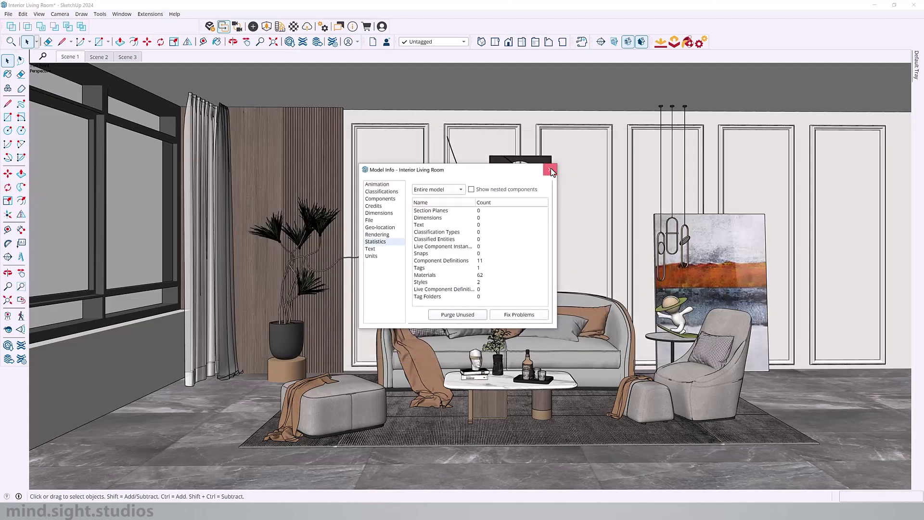
pyautogui.click(551, 170)
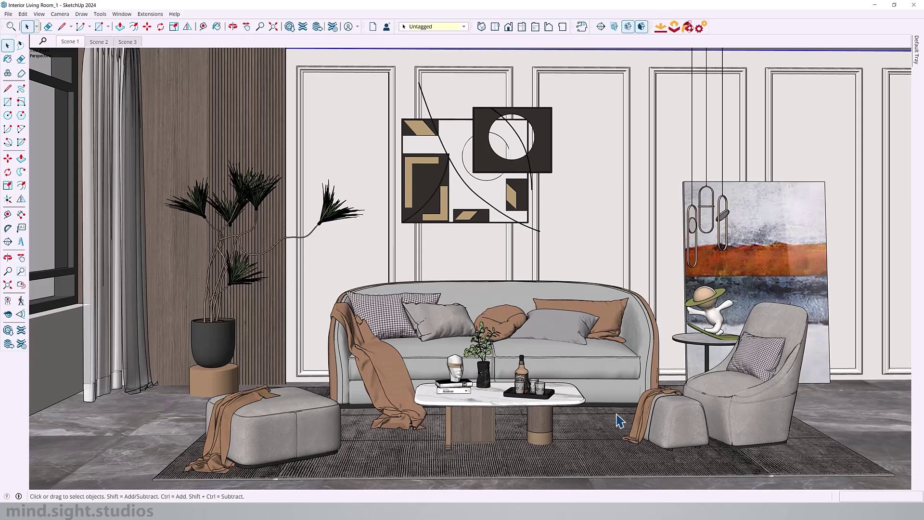
# Step: Select the armchair, then add both ottomans, the sofa cushion and parts, pillows and throws
pyautogui.click(731, 395)
pyautogui.keyDown('ctrl'); pyautogui.click(688, 411); pyautogui.keyUp('ctrl')
pyautogui.keyDown('ctrl'); pyautogui.click(597, 357); pyautogui.keyUp('ctrl')
pyautogui.keyDown('ctrl'); pyautogui.click(492, 301); pyautogui.keyUp('ctrl')
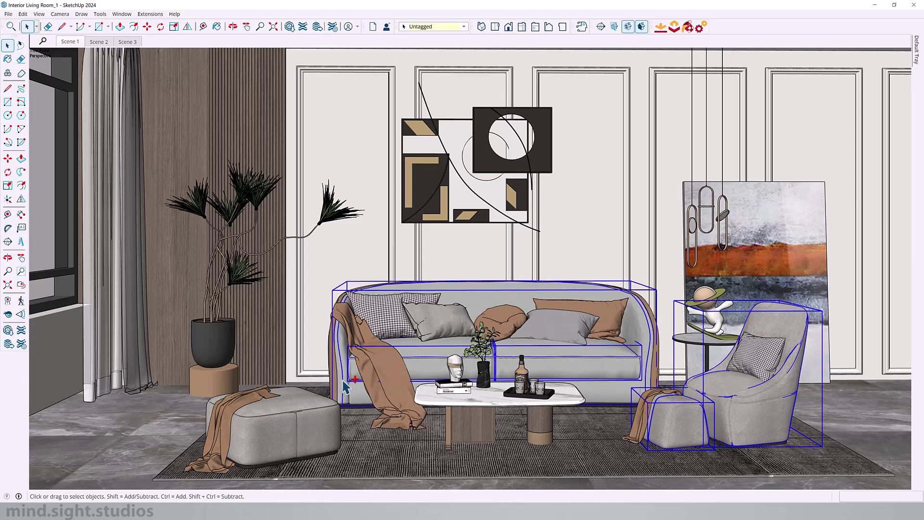
pyautogui.keyDown('ctrl'); pyautogui.click(650, 337); pyautogui.keyUp('ctrl')
pyautogui.keyDown('ctrl'); pyautogui.click(288, 423); pyautogui.keyUp('ctrl')
pyautogui.keyDown('ctrl'); pyautogui.click(412, 293); pyautogui.keyUp('ctrl')
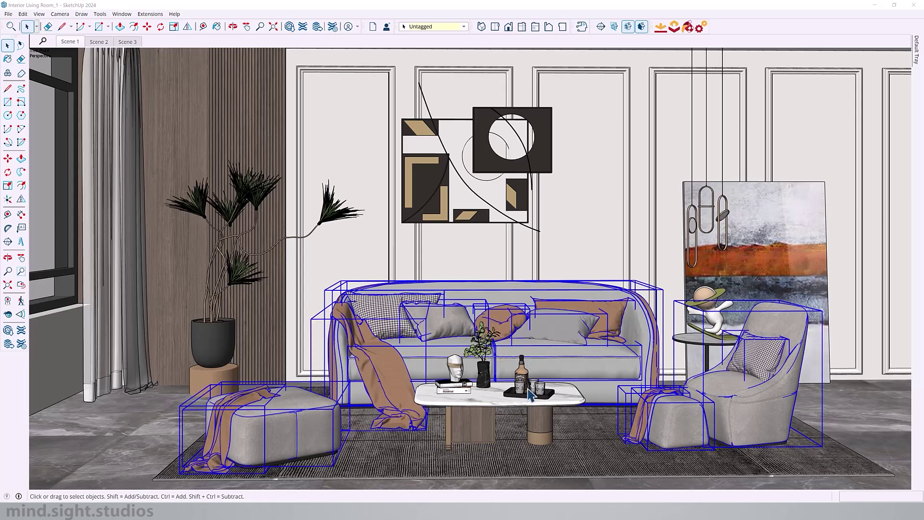
# Step: Simplify the selection with Skimp at about 23% of faces, replace the originals, and purge unused components
pyautogui.click(672, 30)
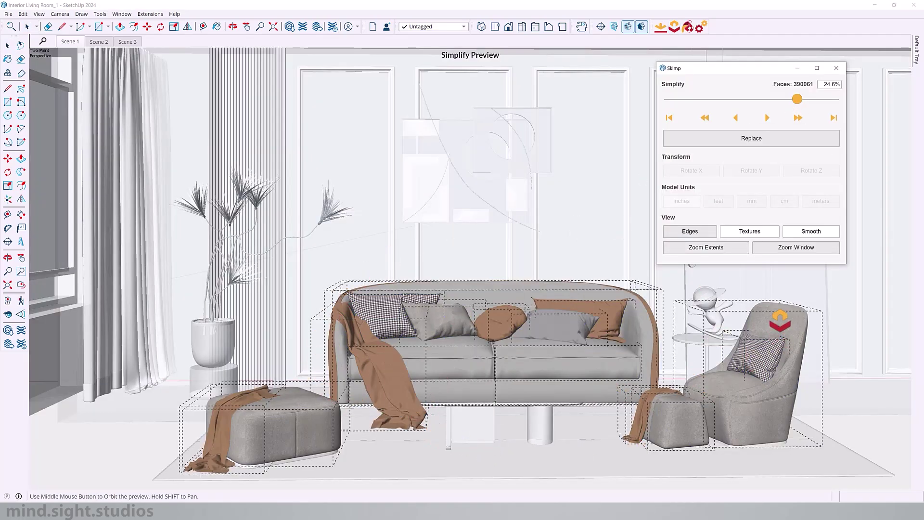
pyautogui.moveTo(796, 97); pyautogui.dragTo(690, 85)
pyautogui.click(689, 100)
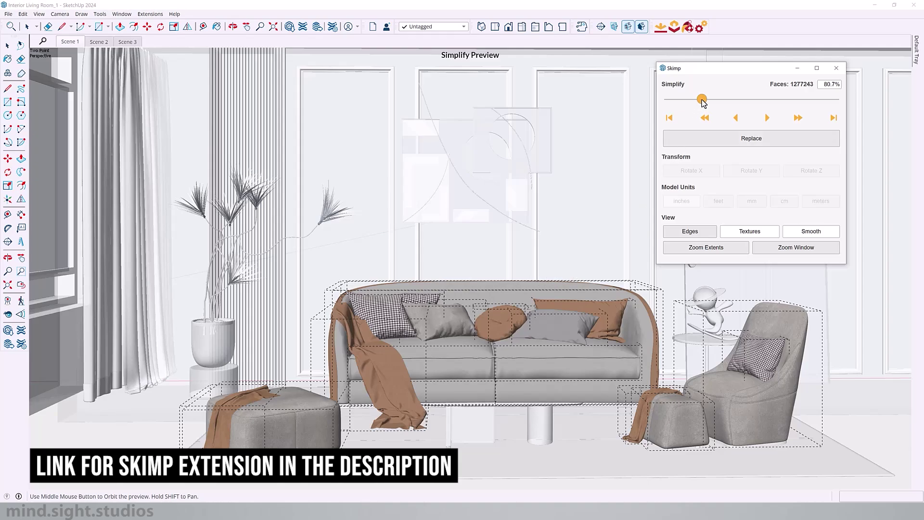
pyautogui.click(768, 101)
pyautogui.moveTo(769, 102); pyautogui.dragTo(815, 100)
pyautogui.click(772, 142)
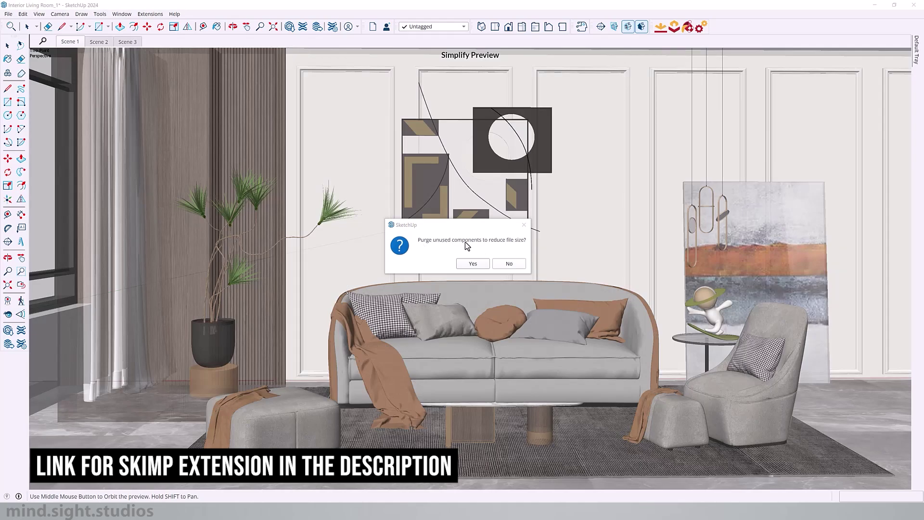
pyautogui.click(473, 264)
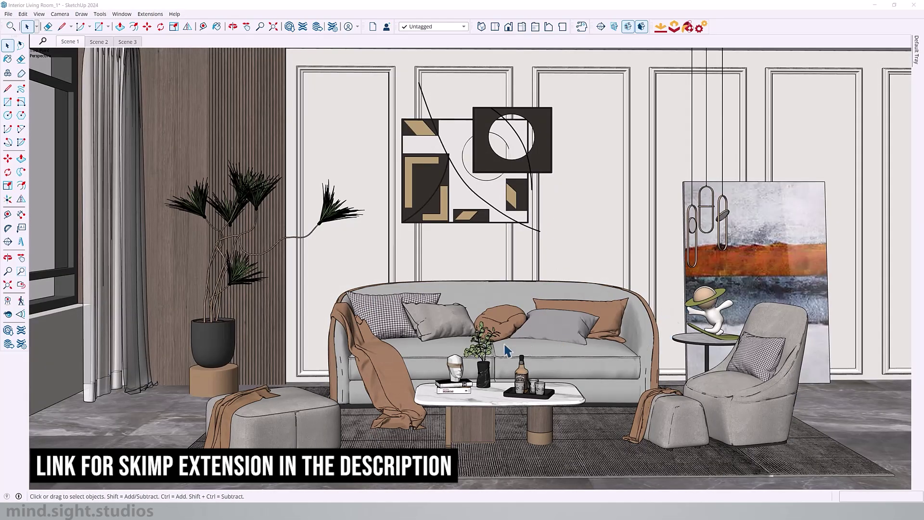
# Step: Orbit and zoom around the room, revealing the window wall and the armchair pillow
pyautogui.press('o')
pyautogui.moveTo(410, 356); pyautogui.dragTo(475, 347)
pyautogui.scroll(-5, 683, 347)
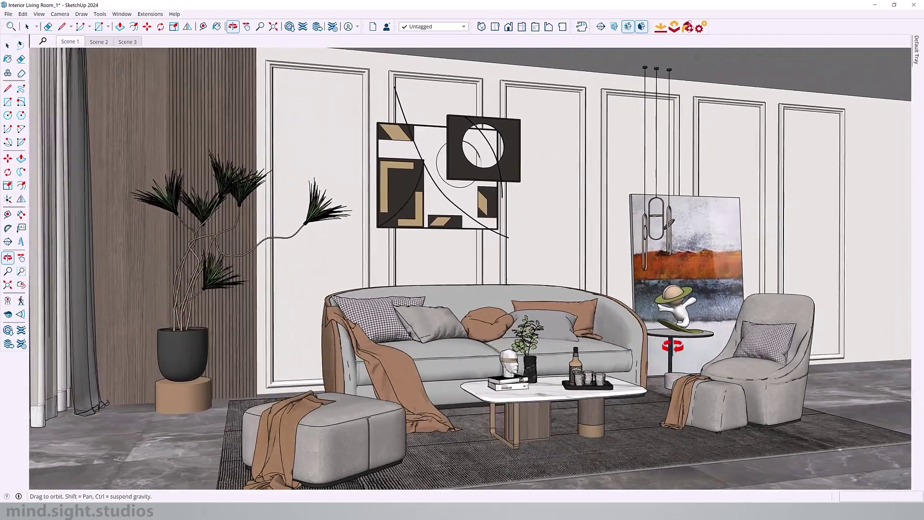
pyautogui.scroll(5, 373, 347)
pyautogui.scroll(6, 373, 348)
pyautogui.press('space')
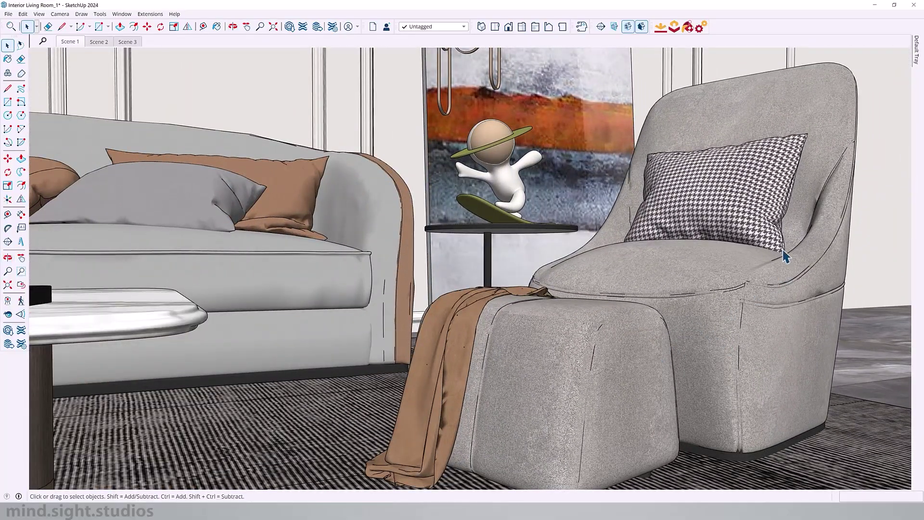
pyautogui.press('o')
pyautogui.scroll(3, 763, 274)
pyautogui.moveTo(764, 274); pyautogui.dragTo(675, 330)
pyautogui.scroll(-2, 676, 330)
pyautogui.scroll(4, 539, 310)
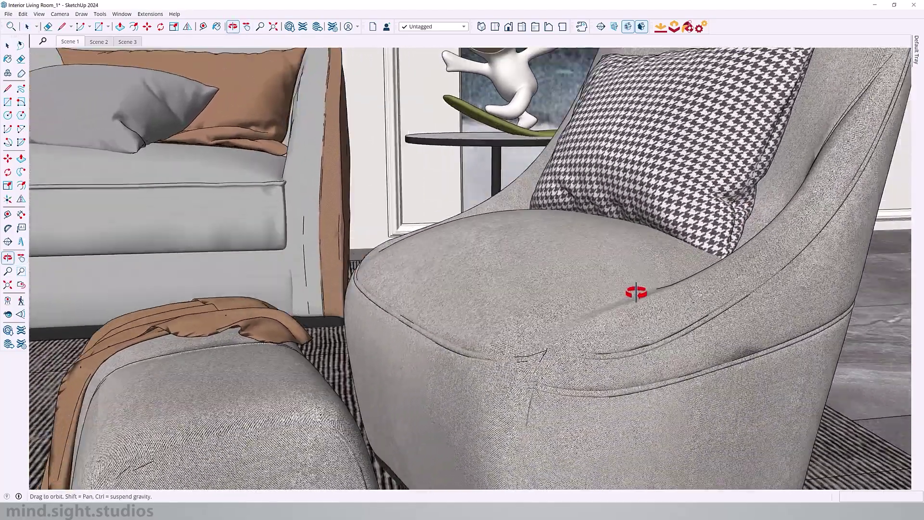
pyautogui.scroll(-5, 638, 293)
# Step: Pan the view, open the File menu, and orbit to a frontal view of the sofa and wall
pyautogui.press('h')
pyautogui.scroll(4, 419, 258)
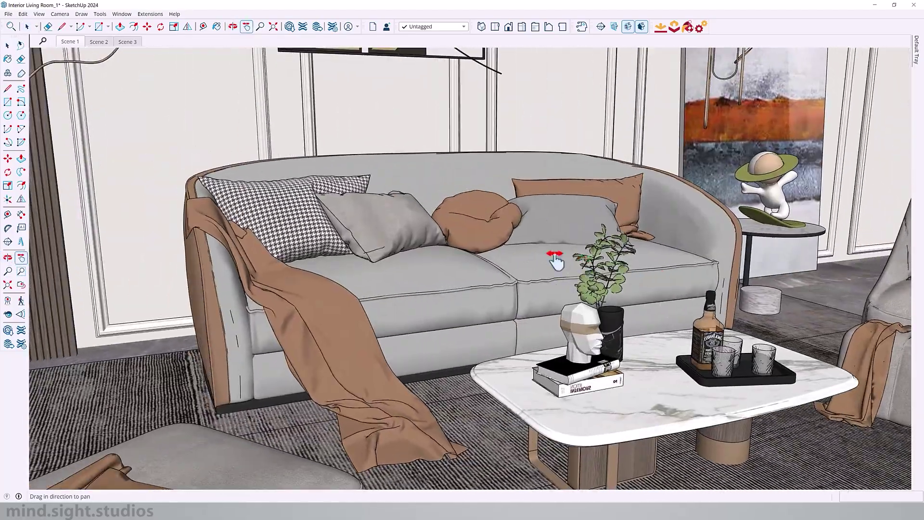
pyautogui.scroll(5, 264, 264)
pyautogui.press('o')
pyautogui.scroll(2, 378, 346)
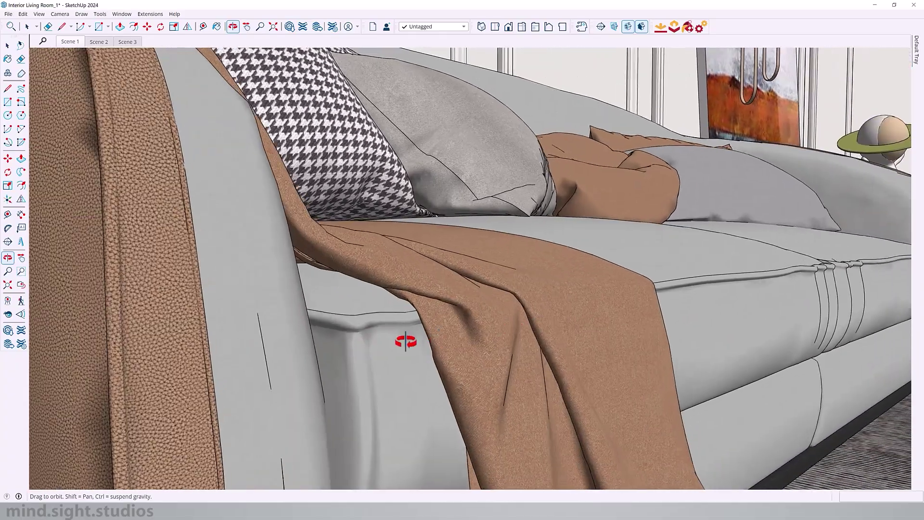
pyautogui.scroll(-8, 378, 347)
pyautogui.press('h')
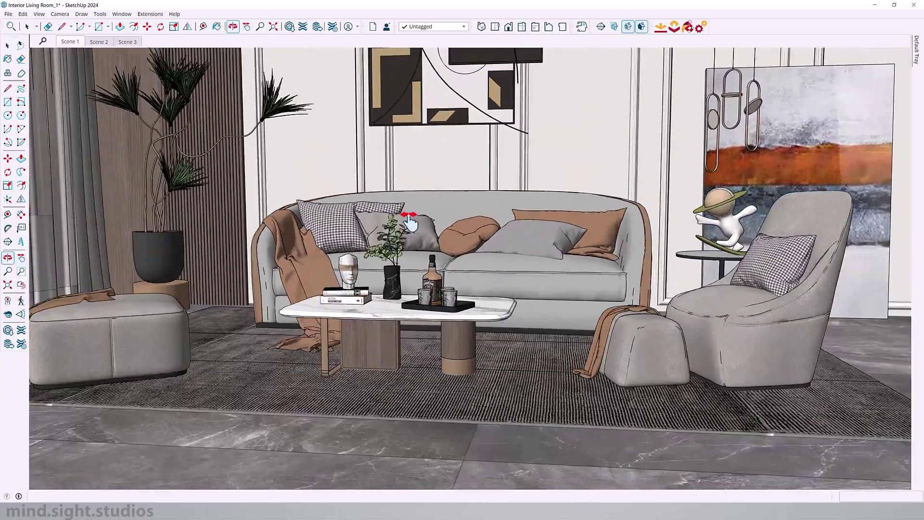
pyautogui.moveTo(428, 215); pyautogui.dragTo(483, 223)
pyautogui.click(9, 13)
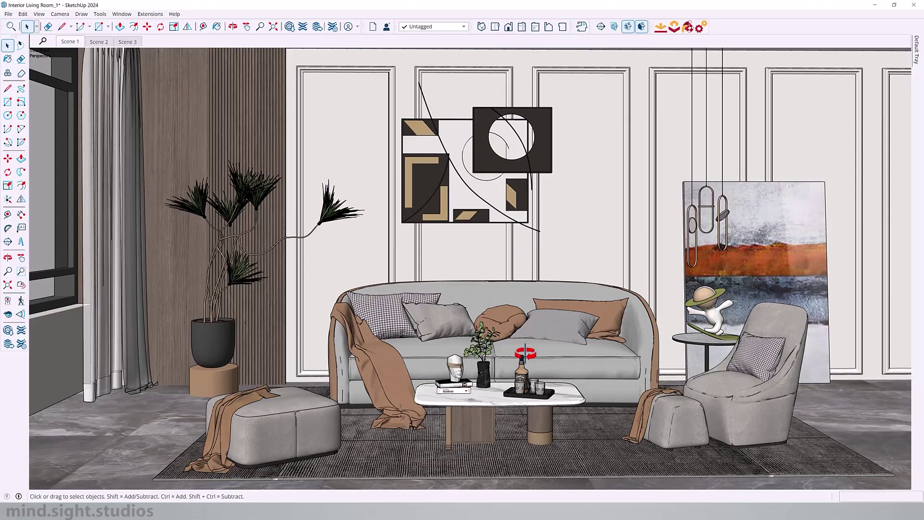
pyautogui.moveTo(477, 339); pyautogui.dragTo(520, 345, button='middle')
pyautogui.moveTo(520, 345); pyautogui.dragTo(421, 348)
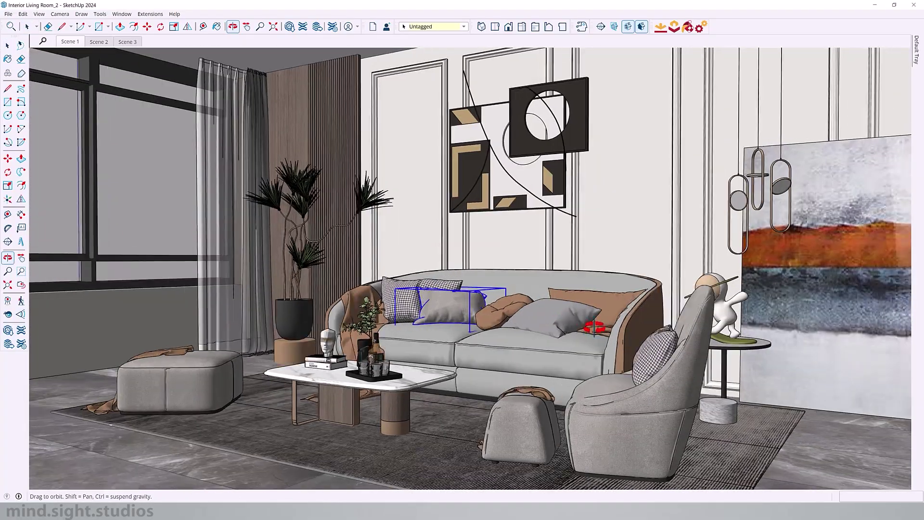
# Step: Orbit and zoom in close around the simplified sofa pillows
pyautogui.moveTo(516, 317); pyautogui.dragTo(843, 402, button='middle')
pyautogui.scroll(3, 737, 400)
pyautogui.moveTo(183, 346); pyautogui.dragTo(351, 375, button='middle')
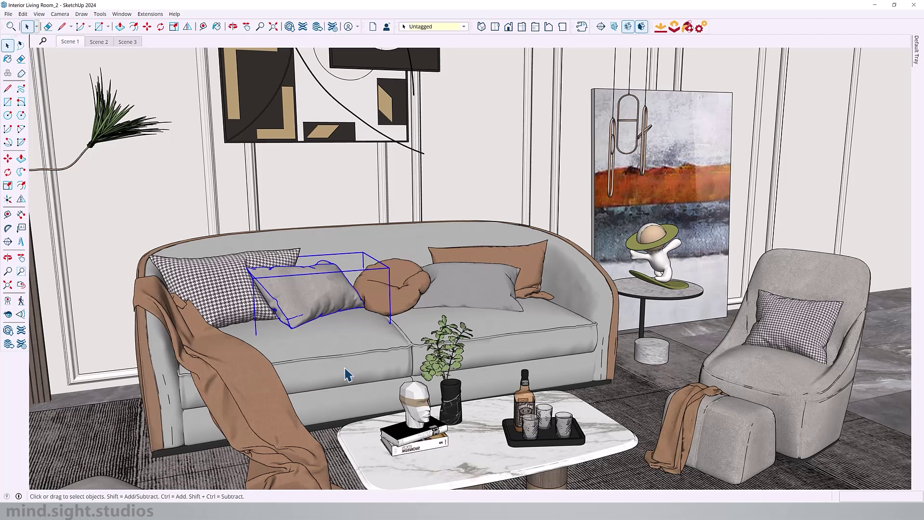
pyautogui.scroll(10, 674, 285)
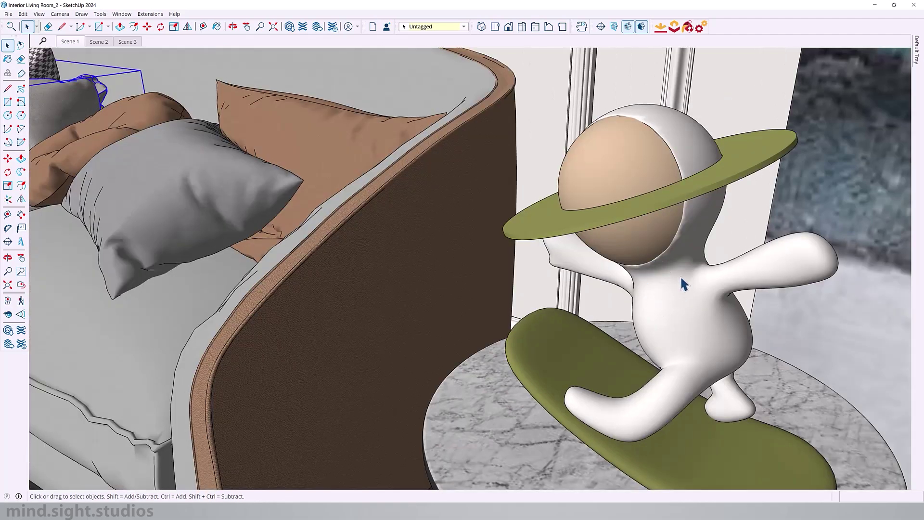
# Step: Select the figurine on the side table and zoom to inspect its simplified geometry
pyautogui.click(679, 277)
pyautogui.scroll(-8, 662, 235)
pyautogui.scroll(5, 675, 276)
pyautogui.scroll(-3, 675, 277)
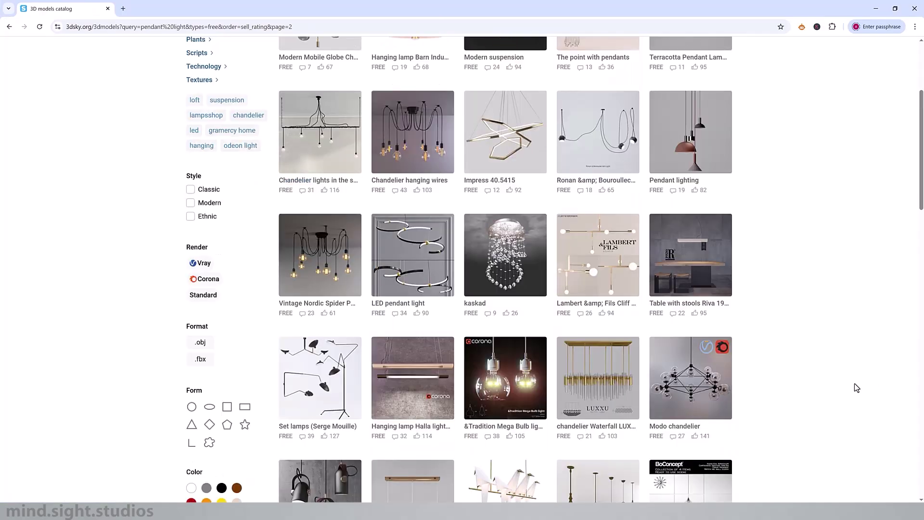
# Step: Open the free Modo chandelier's 3dsky page, note its 25 MB size, and start the download
pyautogui.scroll(-1, 697, 347)
pyautogui.moveTo(697, 346)
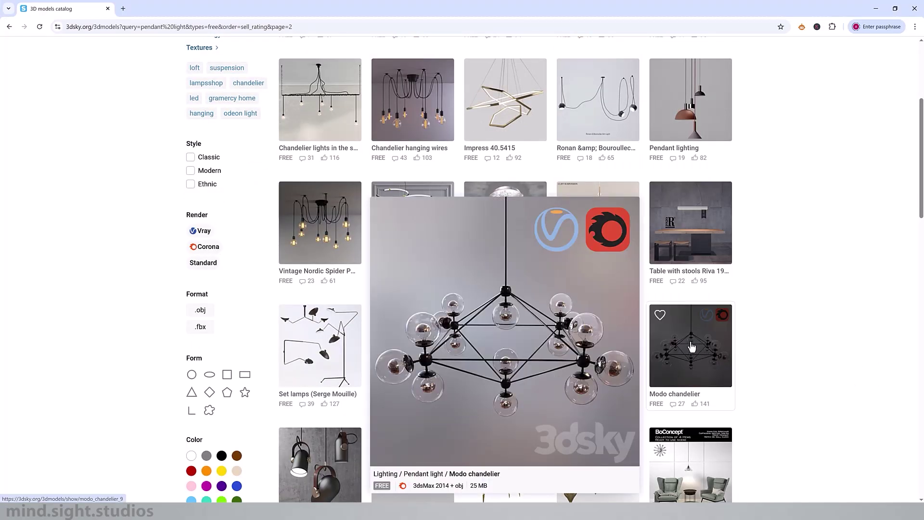
pyautogui.click(692, 347)
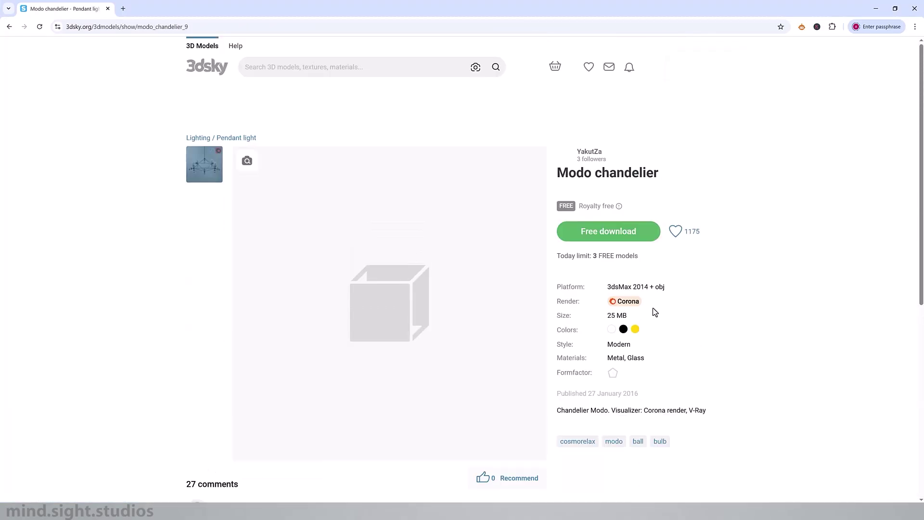
pyautogui.moveTo(629, 317); pyautogui.dragTo(607, 317)
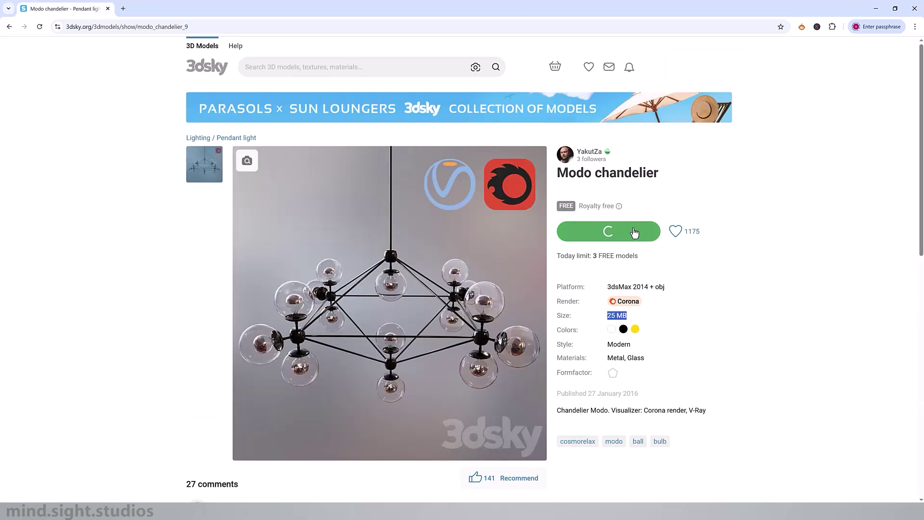
pyautogui.moveTo(674, 237)
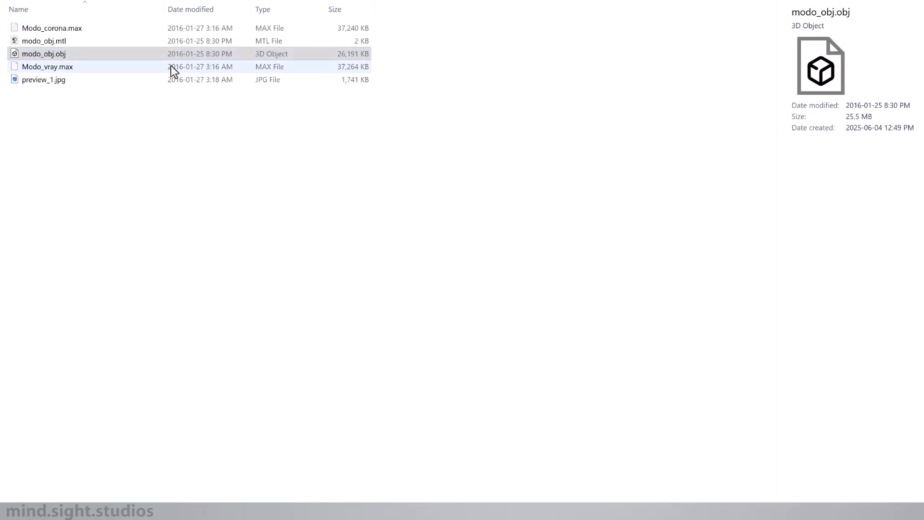
# Step: Select modo_obj.obj in the extracted Modo chandelier download folder
pyautogui.click(71, 58)
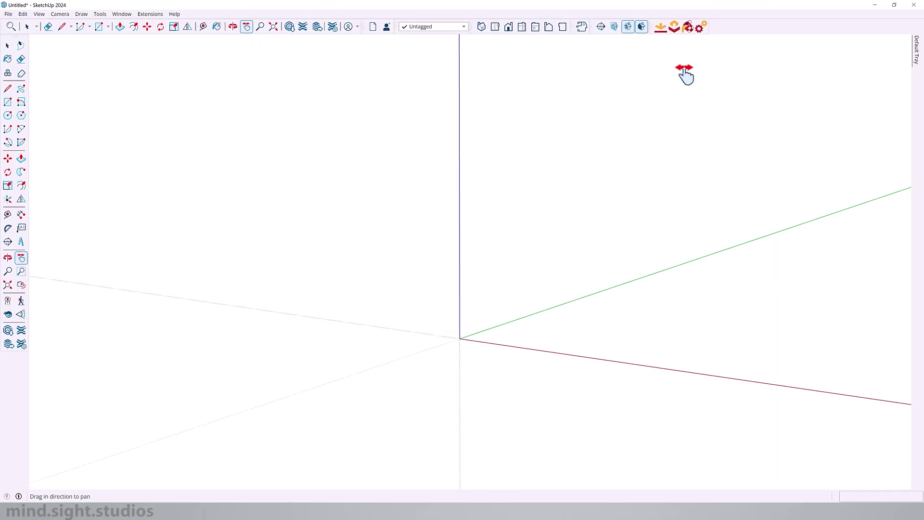
# Step: Load the chandelier OBJ into Skimp's preview window at full detail
pyautogui.click(660, 29)
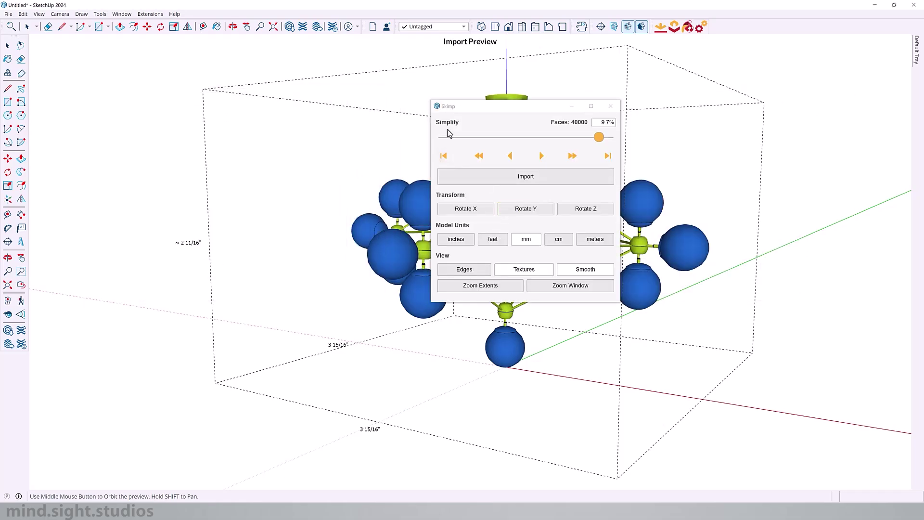
pyautogui.moveTo(474, 113); pyautogui.dragTo(183, 107)
pyautogui.moveTo(308, 132); pyautogui.dragTo(143, 136)
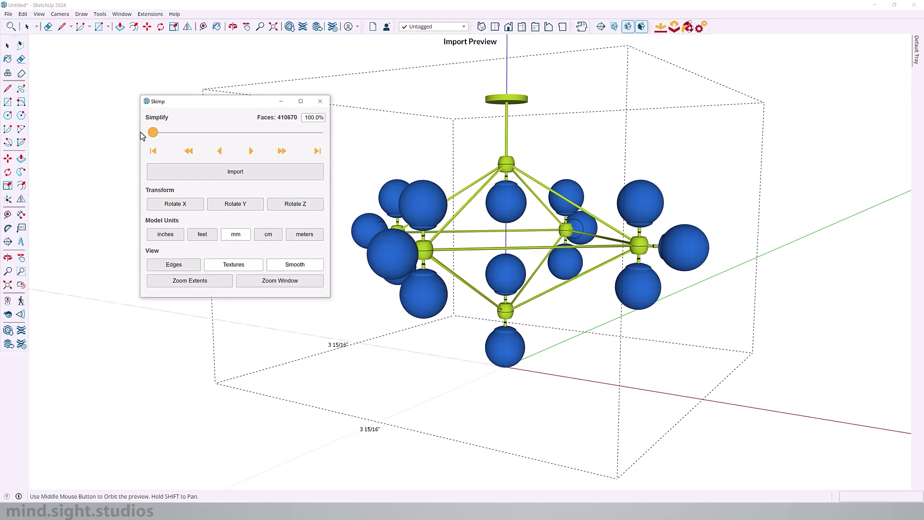
# Step: Simplify the chandelier to 29.0% (118,899 faces) and import it into the empty model
pyautogui.moveTo(152, 134); pyautogui.dragTo(236, 138)
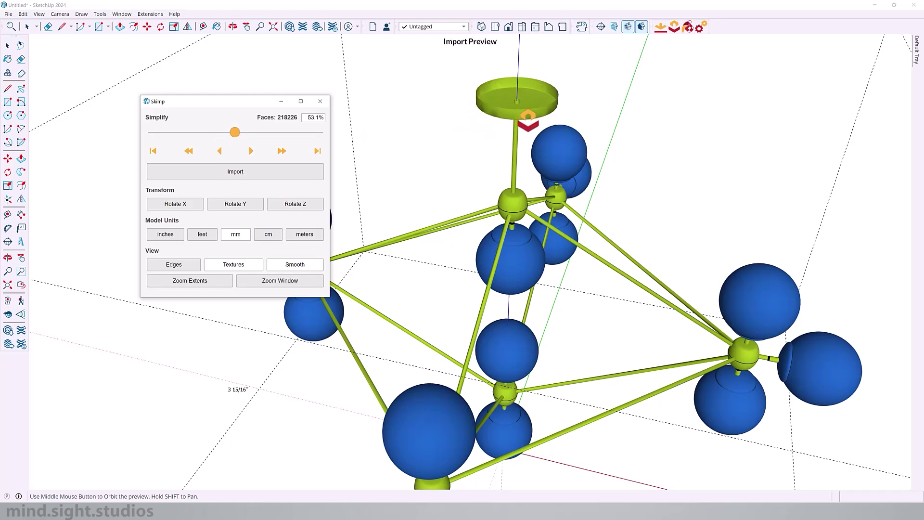
pyautogui.moveTo(528, 120); pyautogui.dragTo(506, 234, button='middle')
pyautogui.click(233, 132)
pyautogui.click(272, 138)
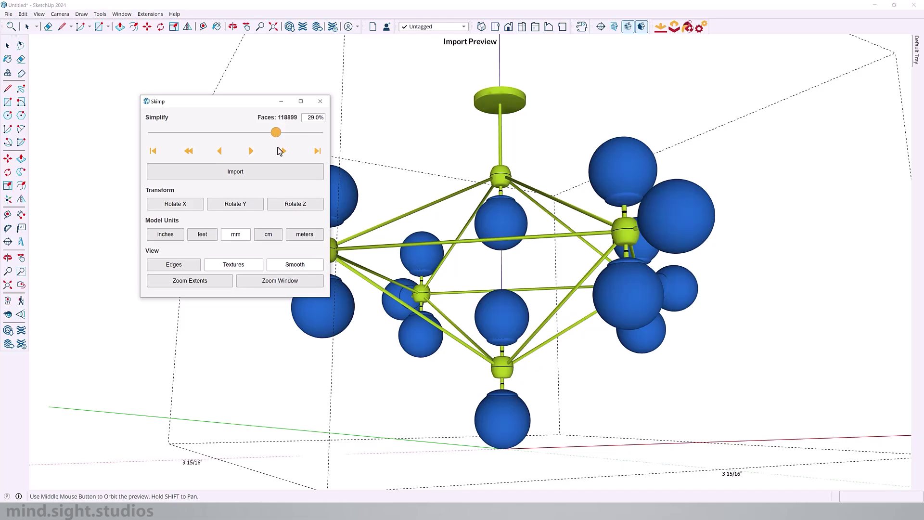
pyautogui.click(255, 179)
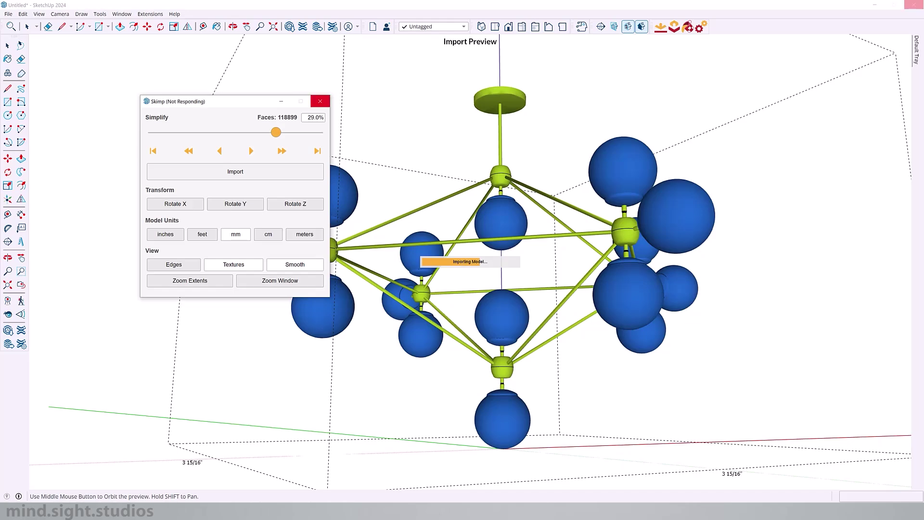
# Step: Orbit and recentre the imported chandelier, then begin saving it as MODO Chang.skp from File
pyautogui.moveTo(613, 233); pyautogui.dragTo(655, 308, button='middle')
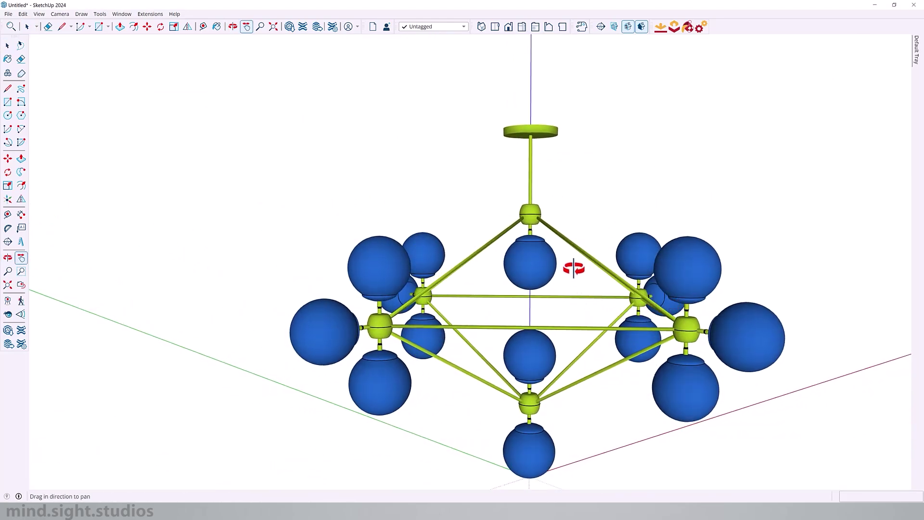
pyautogui.keyDown('shift'); pyautogui.moveTo(574, 266); pyautogui.dragTo(621, 254, button='middle'); pyautogui.keyUp('shift')
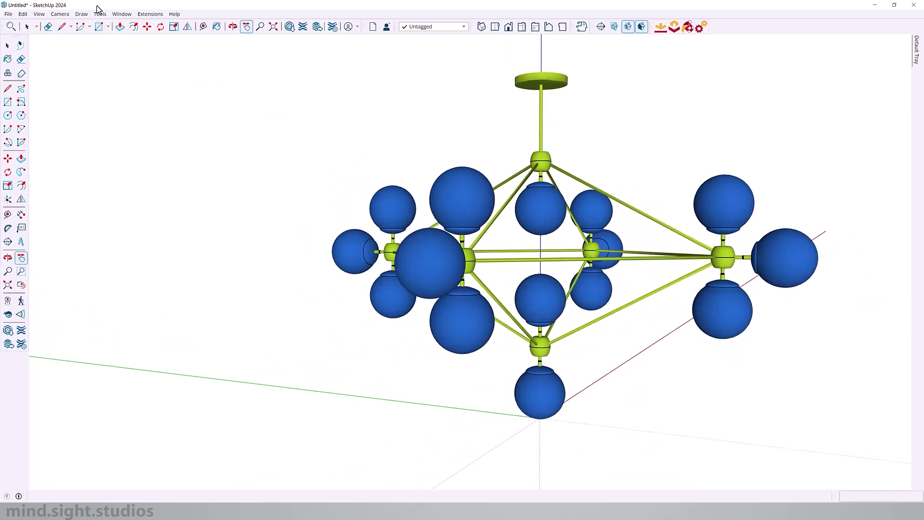
pyautogui.click(9, 15)
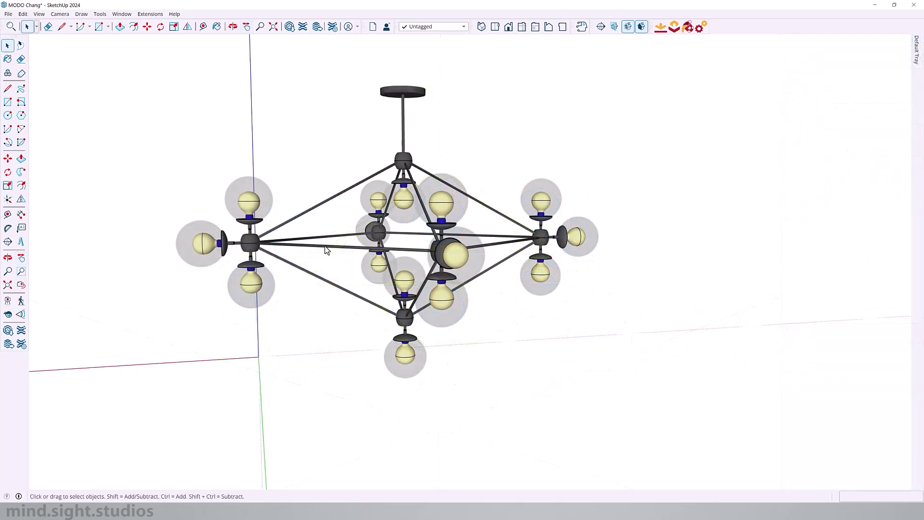
# Step: Move the chandelier up near the ceiling above the sofa, then return to the Scene 1 view
pyautogui.moveTo(326, 250); pyautogui.dragTo(284, 245, button='middle')
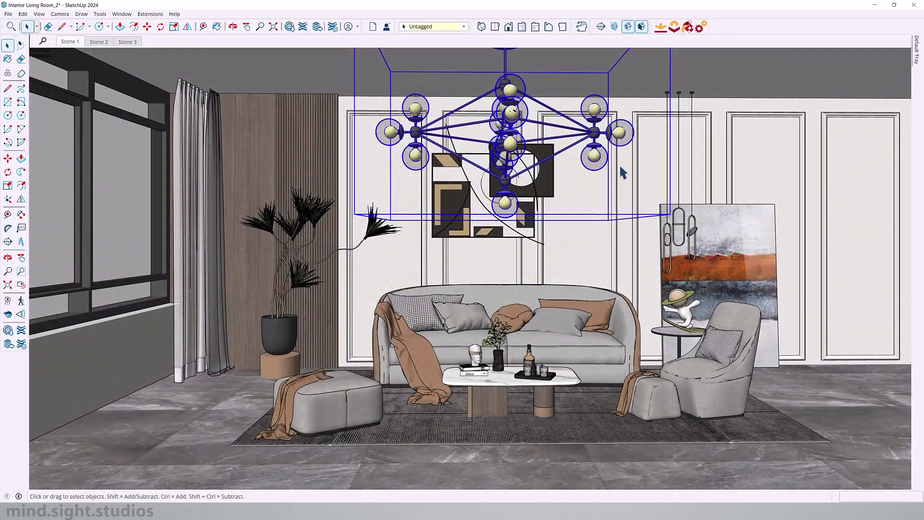
pyautogui.moveTo(530, 202)
pyautogui.mouseDown(button='middle')
pyautogui.moveTo(379, 177)
pyautogui.moveTo(492, 176)
pyautogui.moveTo(588, 128)
pyautogui.mouseUp(button='middle')
pyautogui.press('m')
pyautogui.click(588, 101)
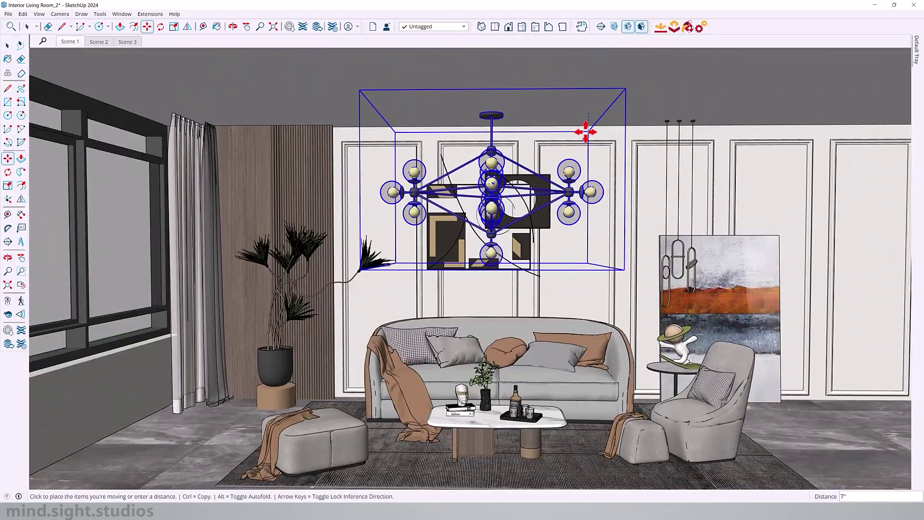
pyautogui.click(629, 95)
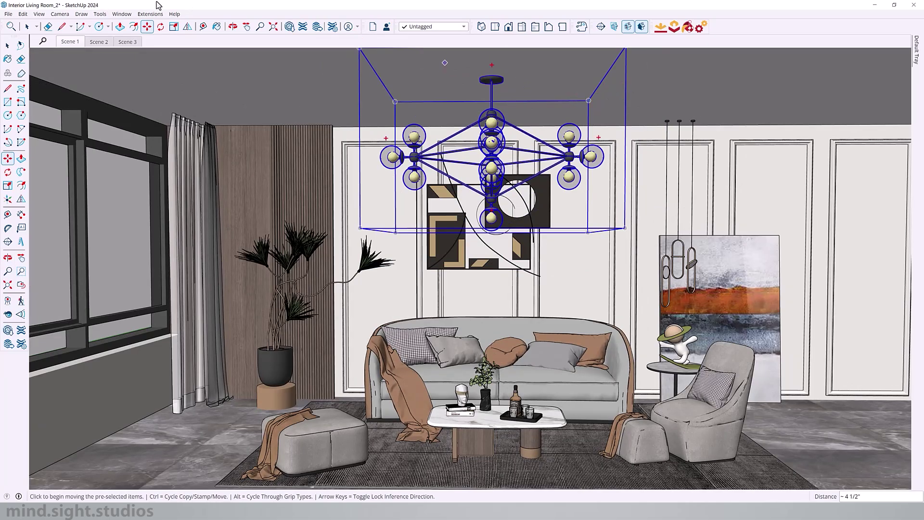
pyautogui.click(70, 42)
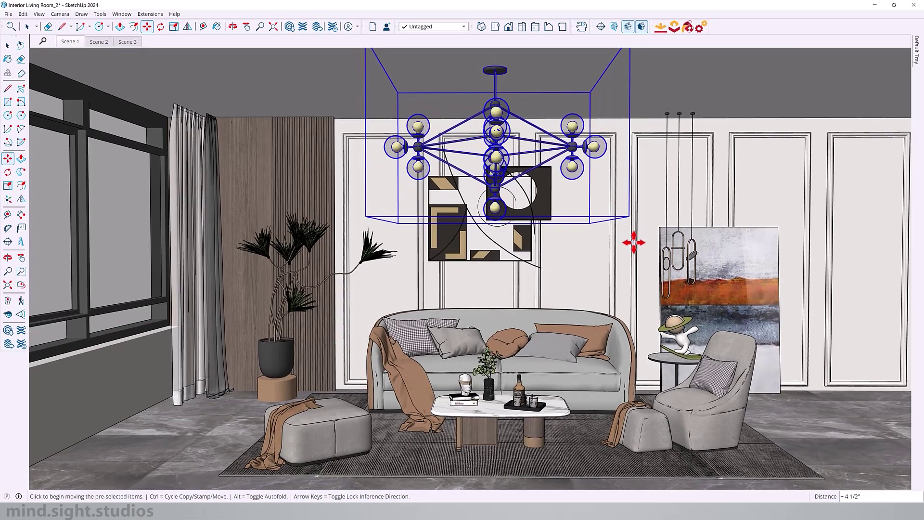
pyautogui.press('space')
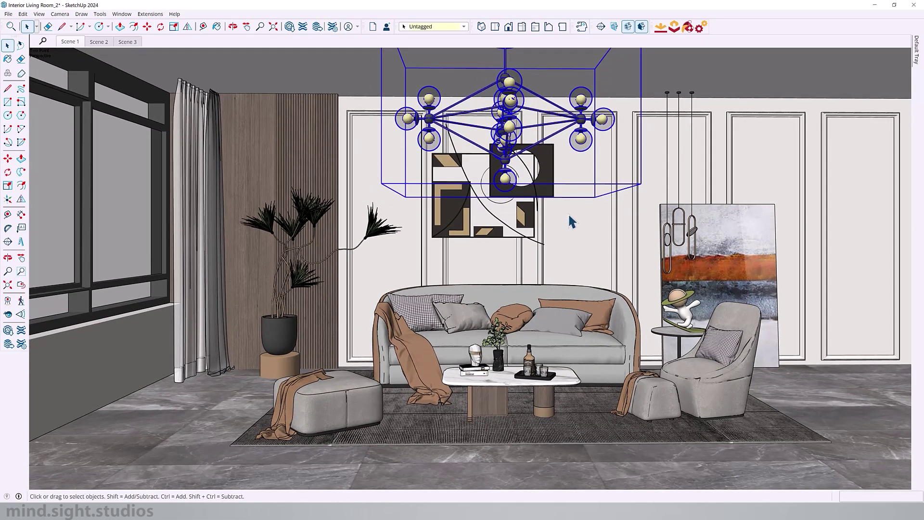